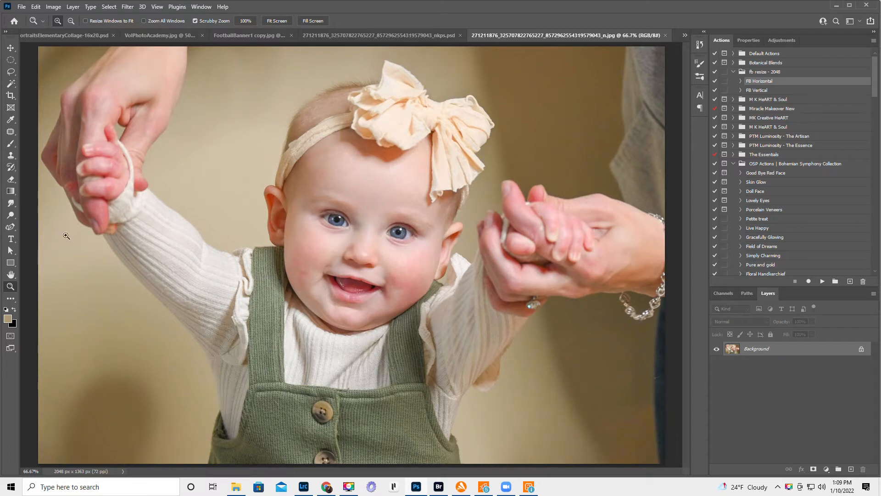
- Select the baby and the adult hands holding the arms with the Object Selection tool in Rectangle mode
left_click(271, 294, "alt")
left_click(271, 294, "alt")
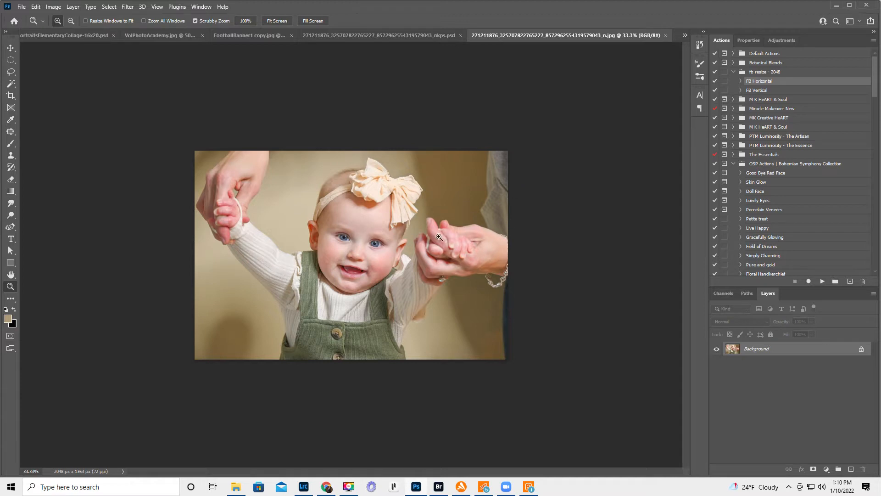
left_click(11, 108)
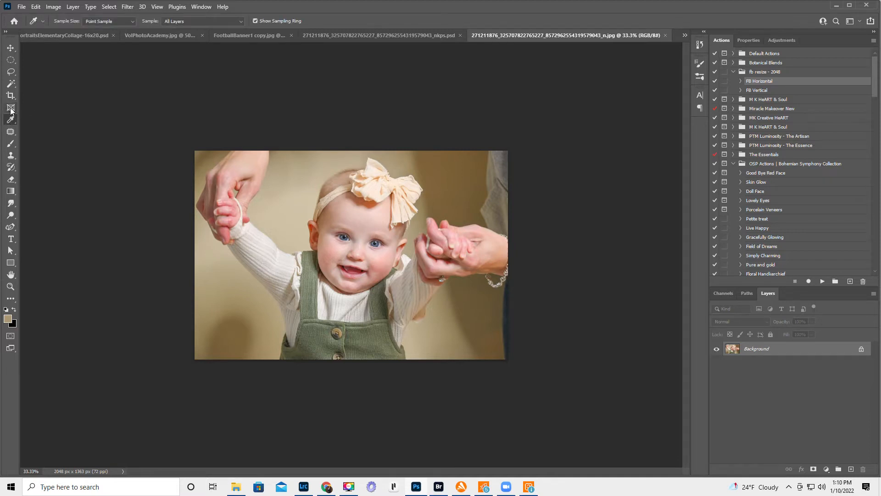
left_click(12, 83)
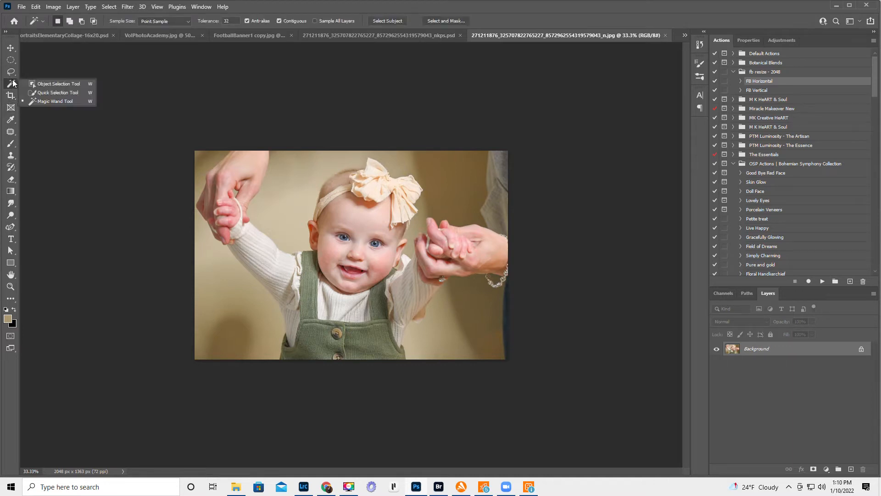
left_click(58, 84)
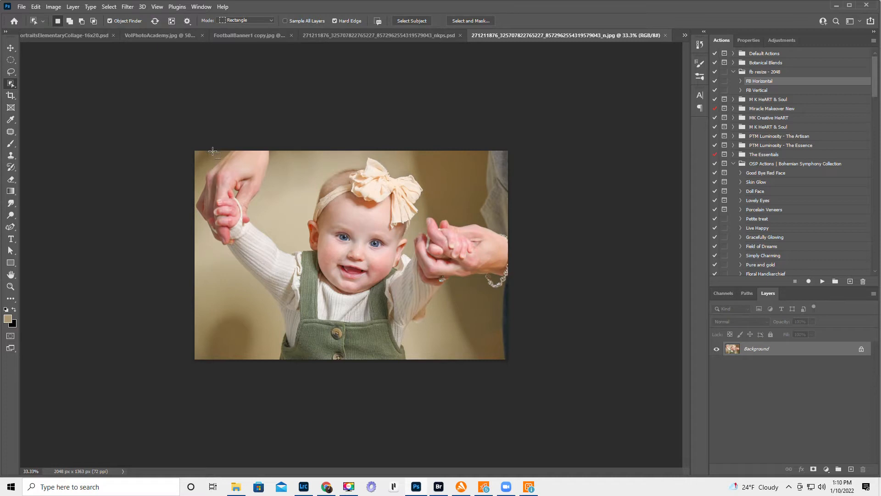
left_click_drag(212, 152, 459, 359)
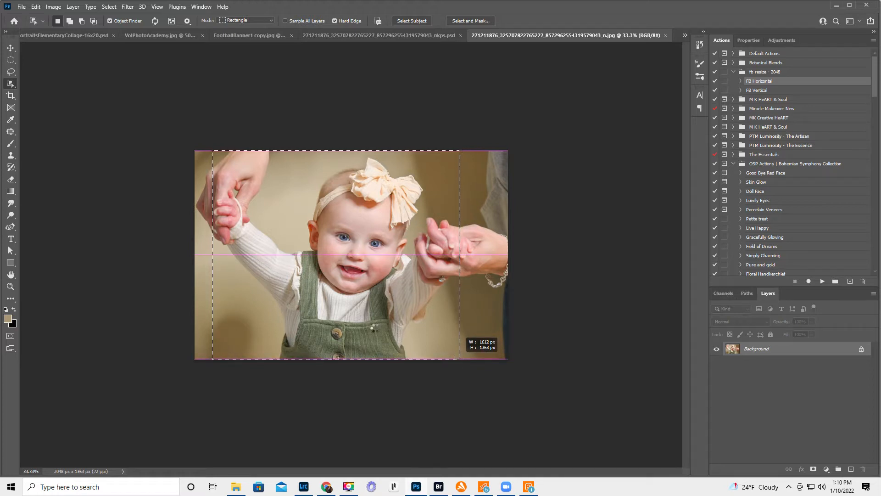
left_click_drag(459, 359, 459, 359)
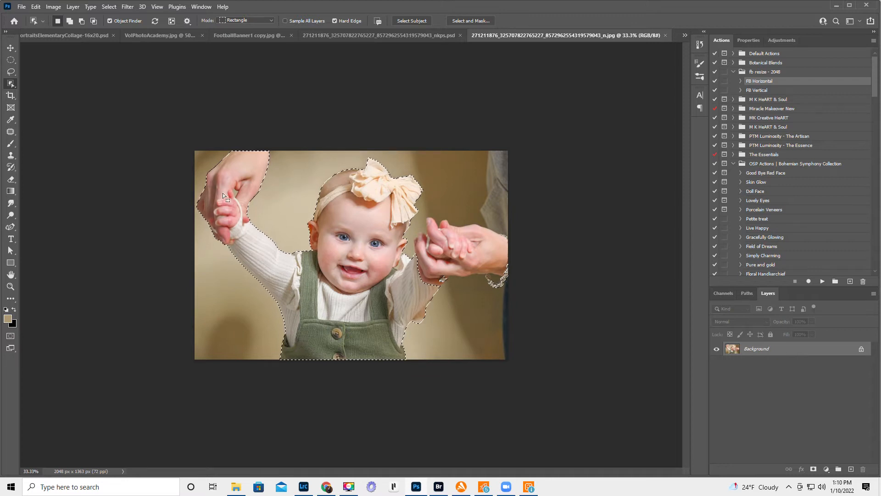
- Add the adult's hand, sleeve and trouser edge along the photo's right border to the selection with the Quick Selection tool
right_click(11, 84)
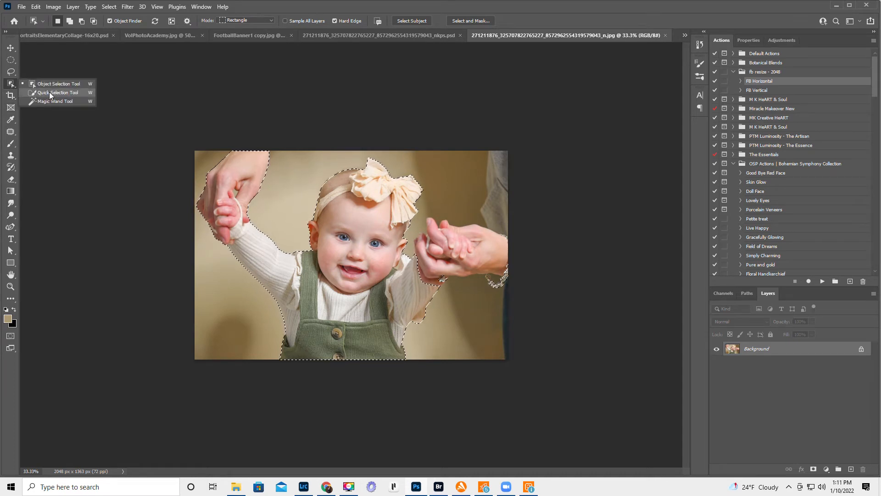
left_click(51, 93)
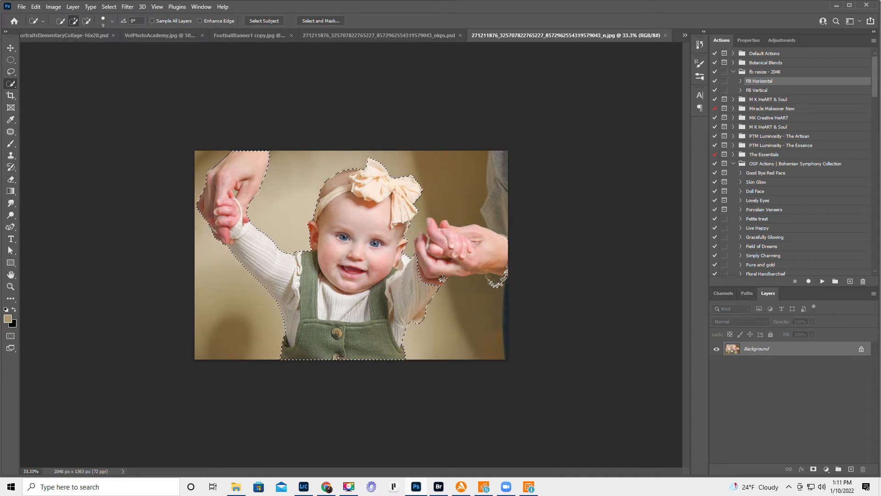
left_click_drag(437, 274, 425, 260)
mouse_move(452, 231)
left_mouse_down()
mouse_move(492, 226)
mouse_move(503, 163)
left_mouse_up()
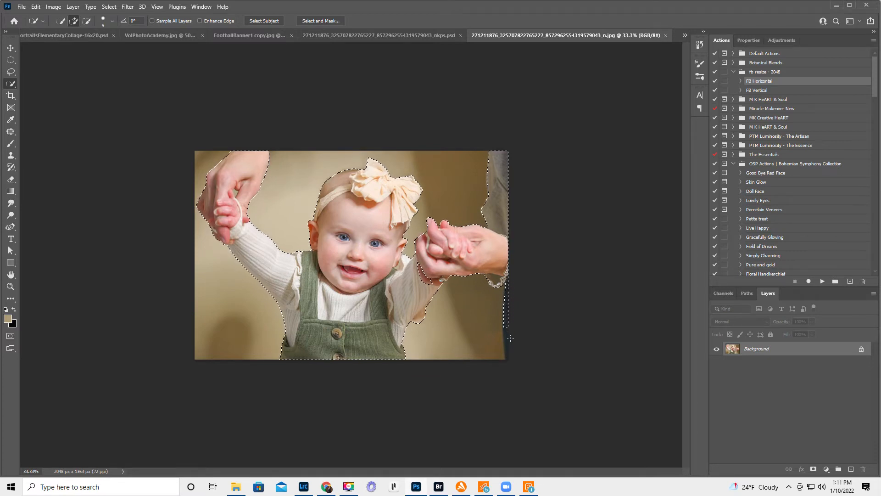
left_click_drag(507, 347, 507, 352)
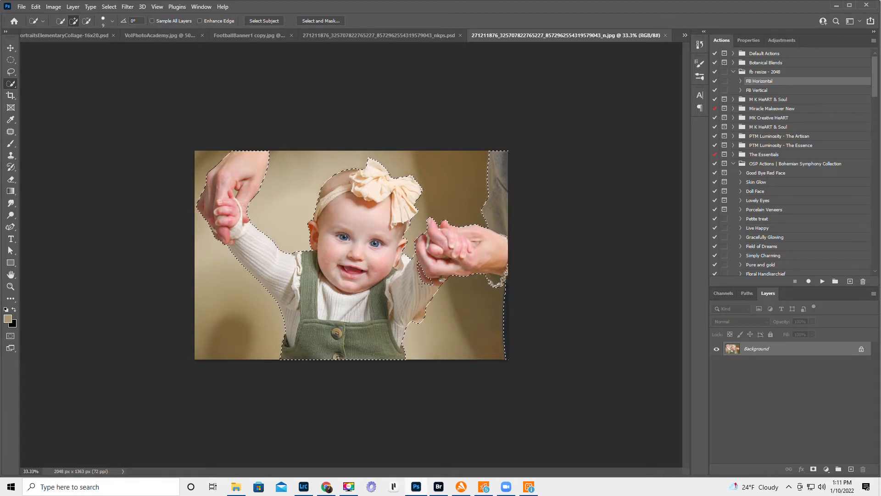
- Try to adjust the selection edge on the backdrop beside the dress, and undo the change
key("alt")
key("alt")
key("alt")
key("alt")
key("alt")
left_click_drag(411, 357, 425, 332)
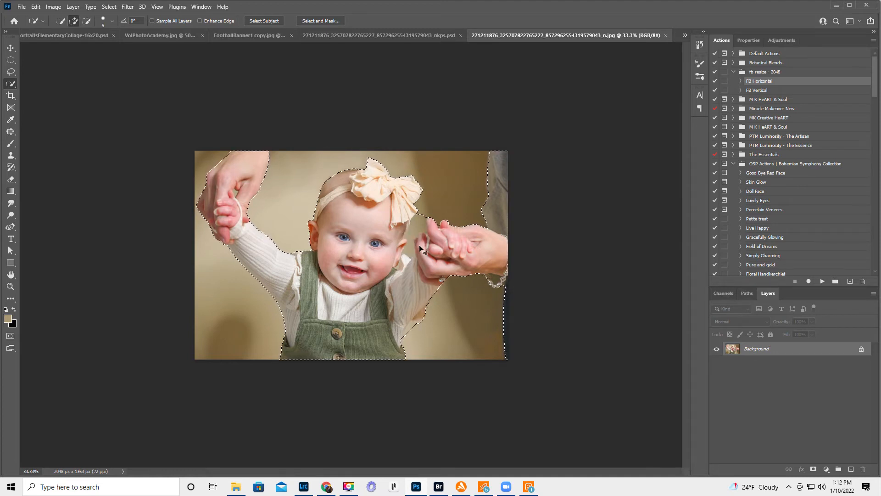
key("ctrl+z")
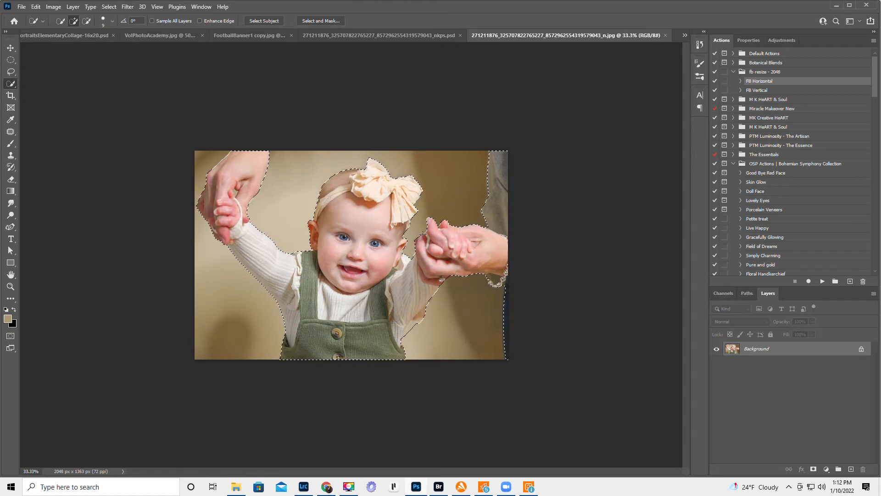
- Open the selection in Select and Mask, choose the Refine Edge Brush, and output the cutout to a new layer
left_click(319, 20)
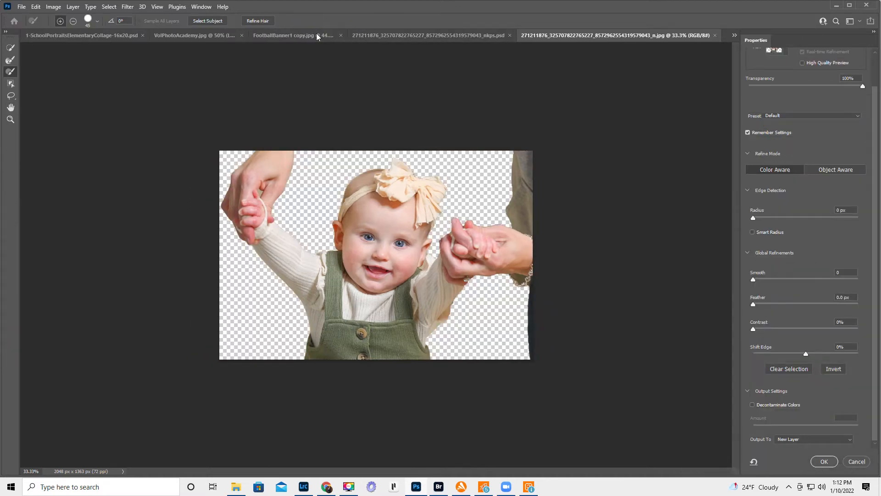
scroll(773, 170, "up", 2)
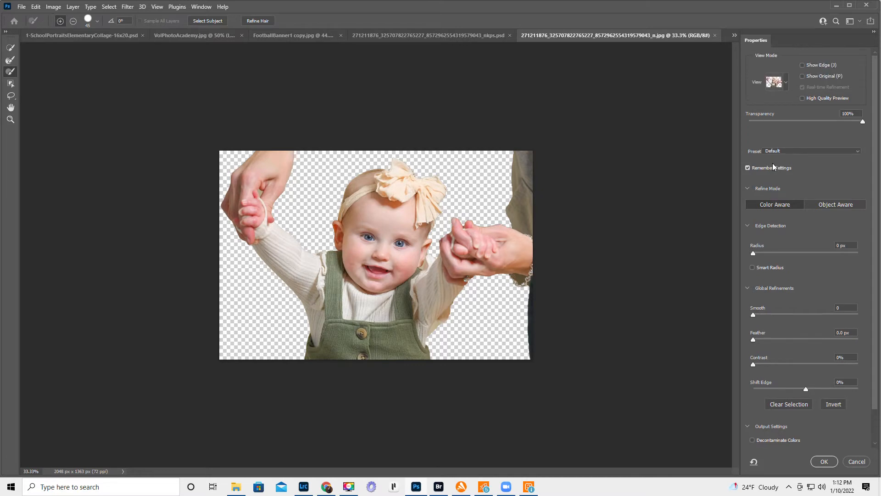
left_click(786, 81)
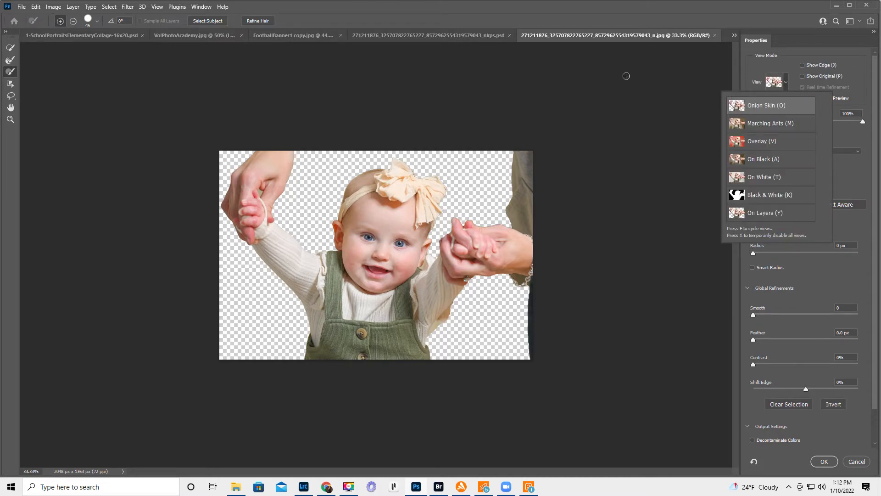
left_click(610, 5)
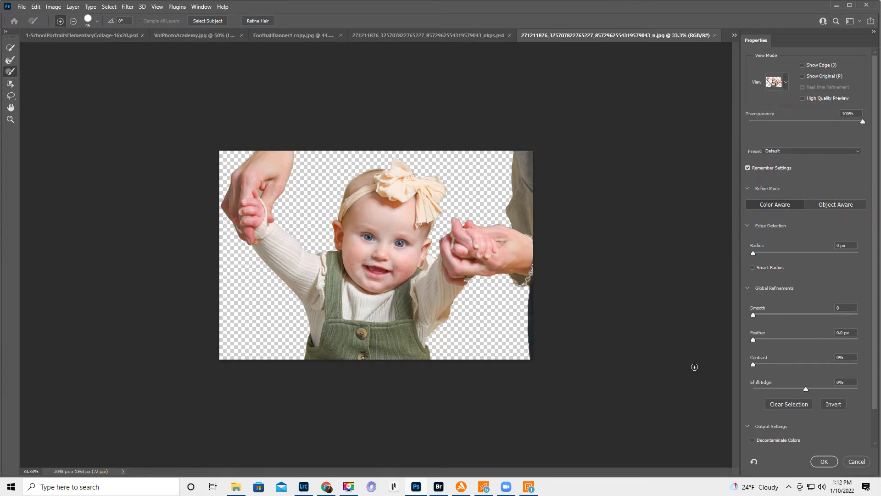
scroll(787, 387, "down", 1)
scroll(786, 385, "down", 3)
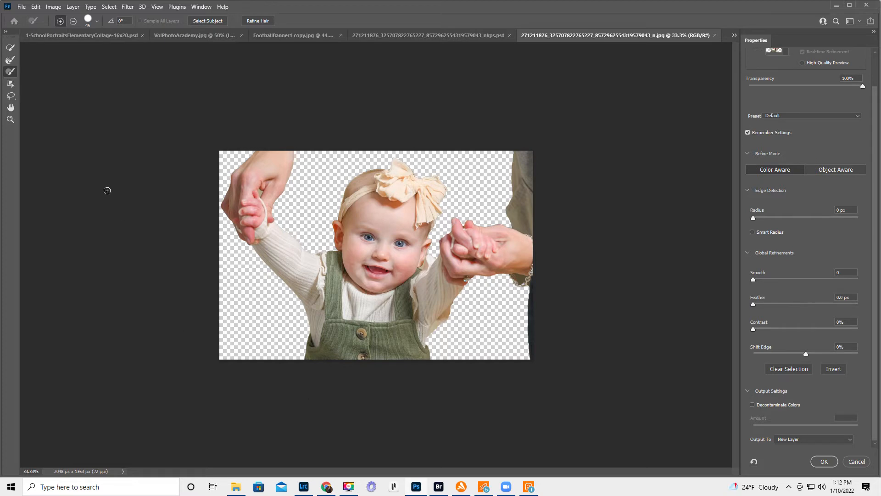
left_click(15, 63)
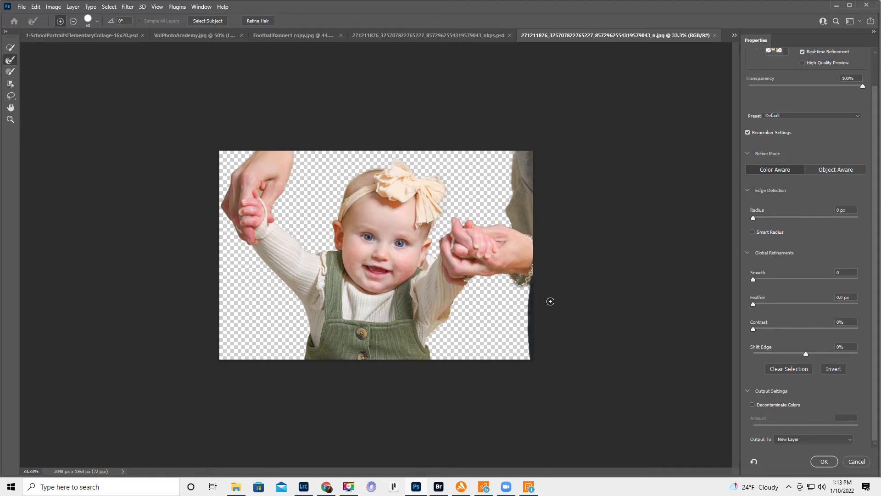
key("bracketleft")
left_click(826, 460)
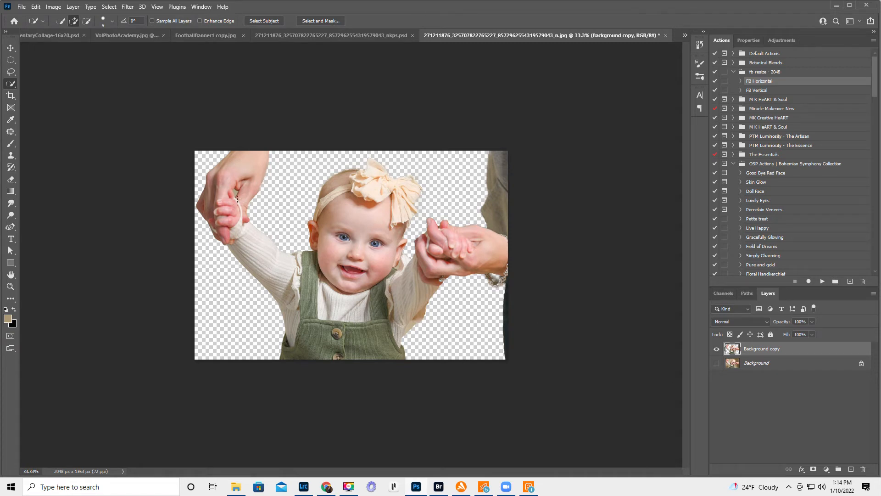
- Show the original Background layer and duplicate it beneath the cutout layer
left_click(717, 363)
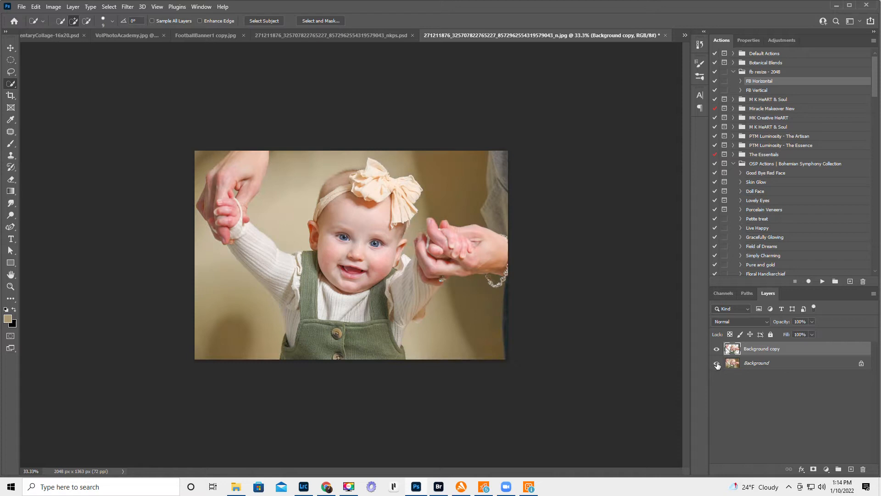
left_click(765, 363)
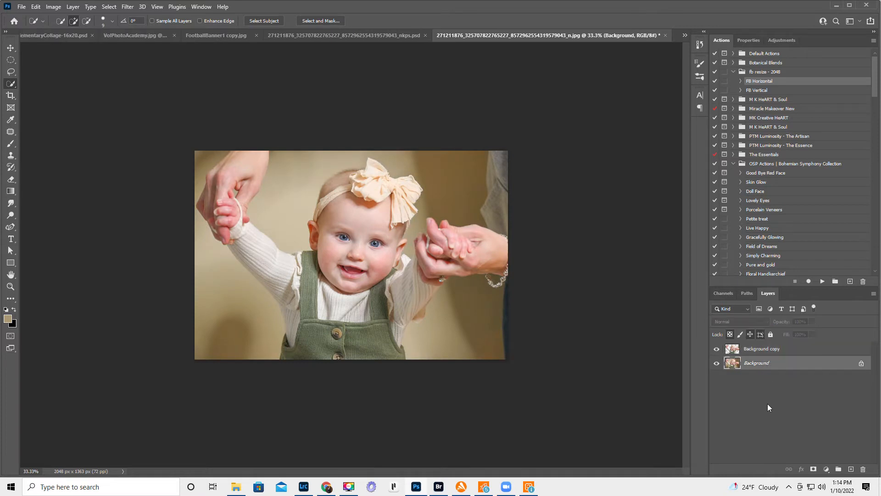
key("ctrl+j")
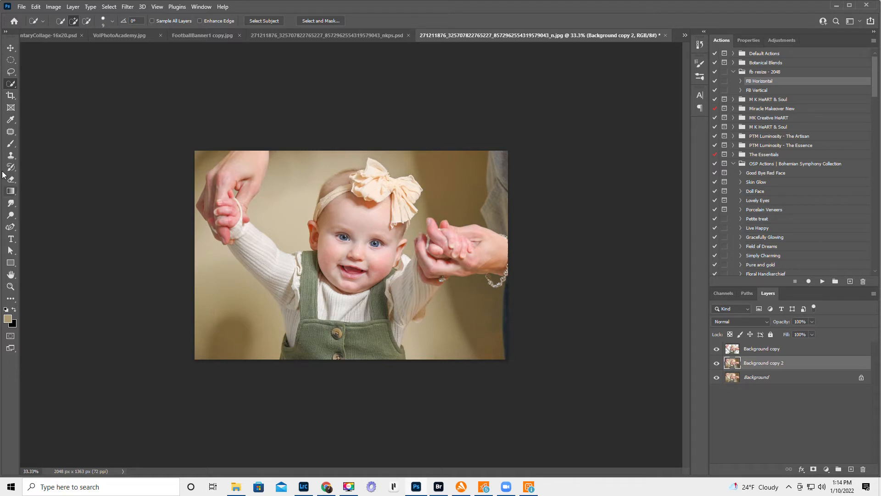
- Choose the Brush tool at 400 px and sample the beige backdrop colour beside the dress
left_click(11, 143)
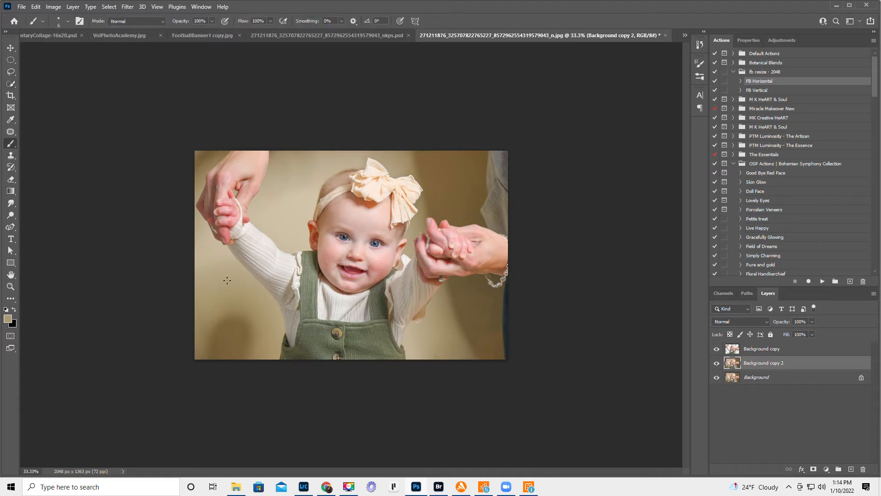
key("bracketright")
key("bracketright")
key("bracketright")
key("bracketright")
key("bracketright")
key("bracketright")
key("bracketright")
key("bracketright")
key("bracketright")
key("bracketright")
key("bracketright")
key("bracketright")
key("bracketright")
key("bracketright")
key("bracketright")
key("bracketright")
key("bracketright")
key("bracketright")
key("bracketright")
key("bracketright")
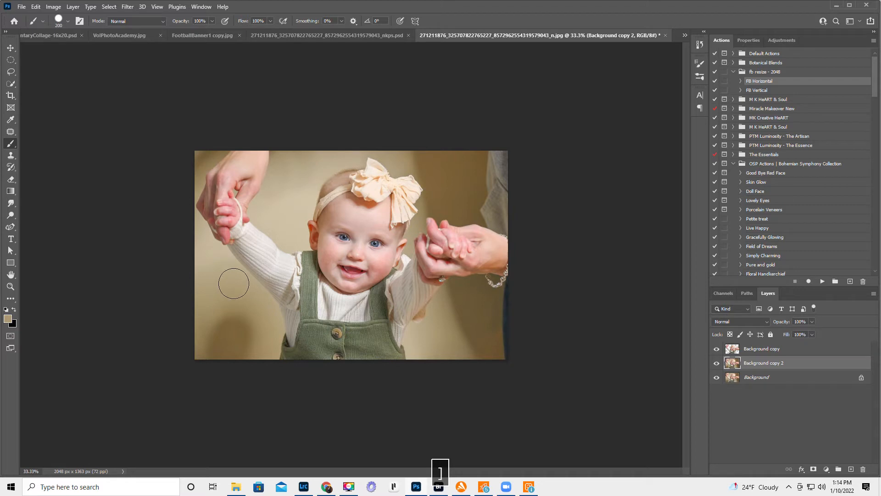
key("bracketleft")
key("bracketright")
key("bracketright")
key("bracketright")
key("bracketright")
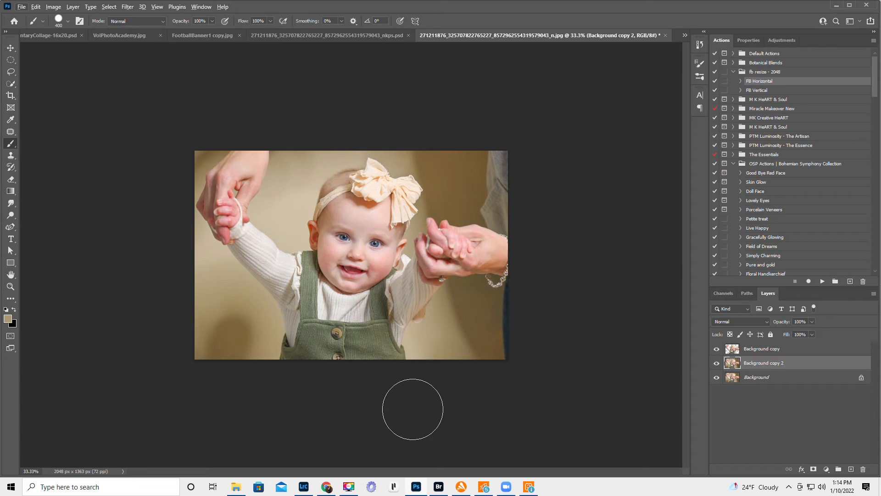
left_click(281, 330, "alt")
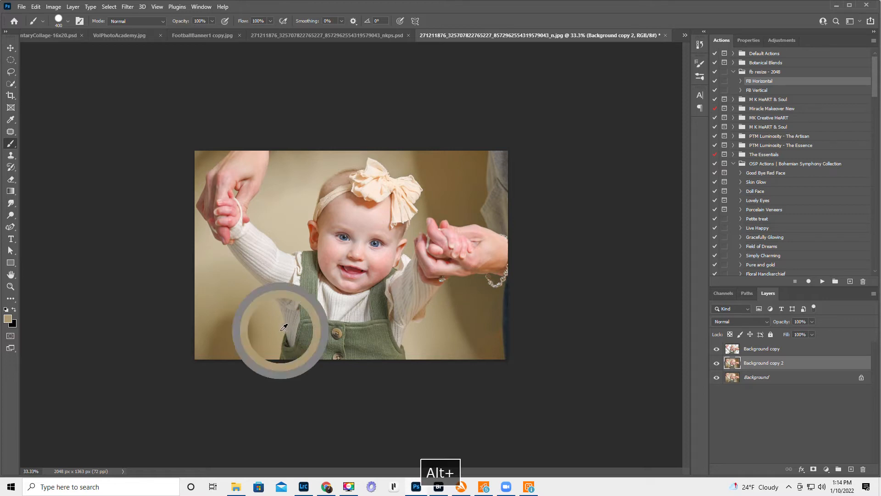
- Undo a hard-edged test stroke, set the brush hardness to 0% and paint over the backdrop shadow below the baby's raised sleeve
left_click_drag(257, 331, 238, 344)
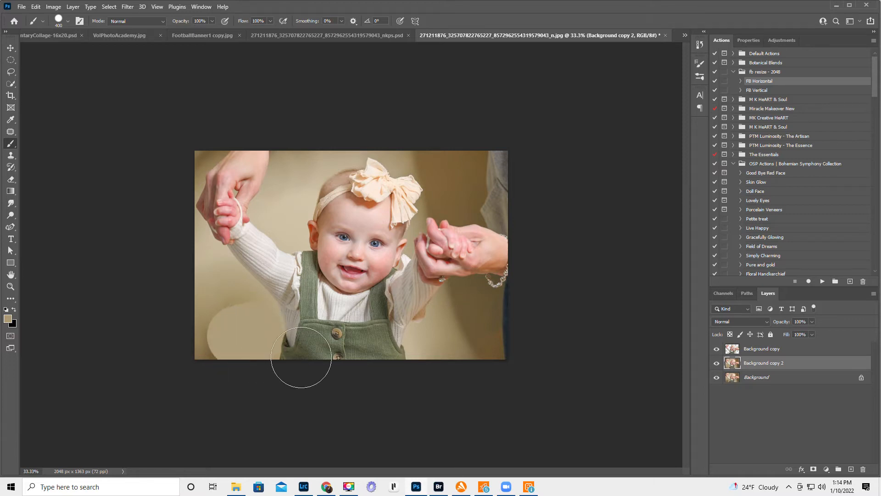
key("ctrl+z")
right_click(267, 308)
left_click_drag(371, 280, 306, 279)
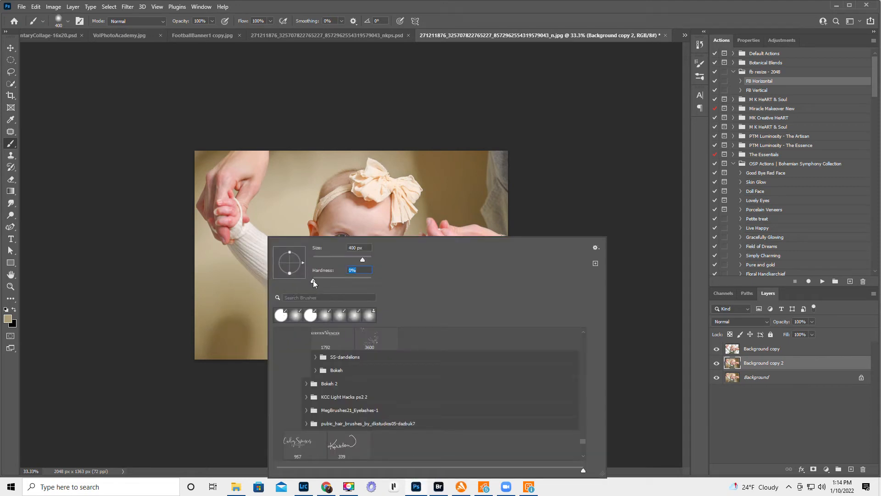
left_click(371, 7)
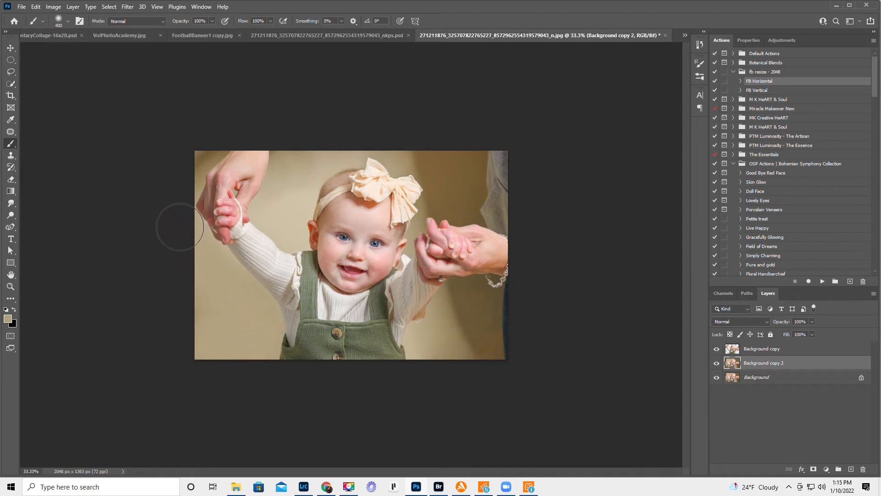
- Sample the light beige near the raised hand and paint over the backdrop between that hand and the baby's head
left_click(278, 166, "alt")
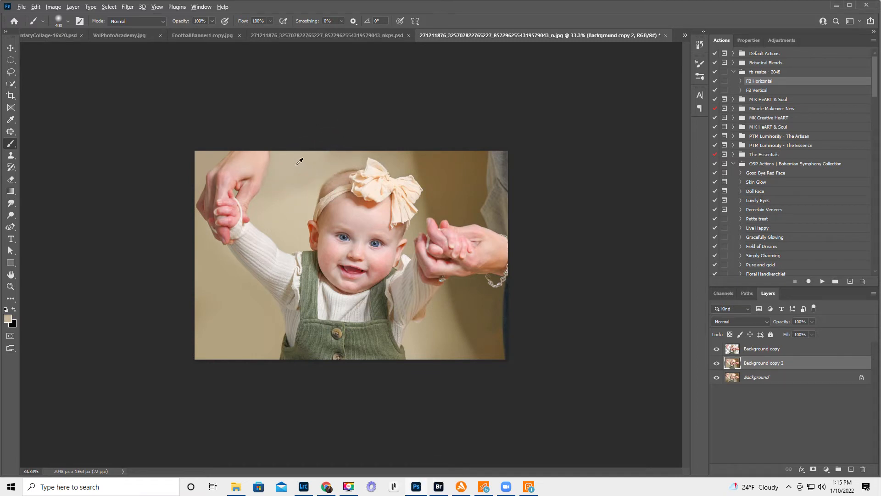
left_click(286, 212, "alt")
left_click_drag(284, 193, 295, 187)
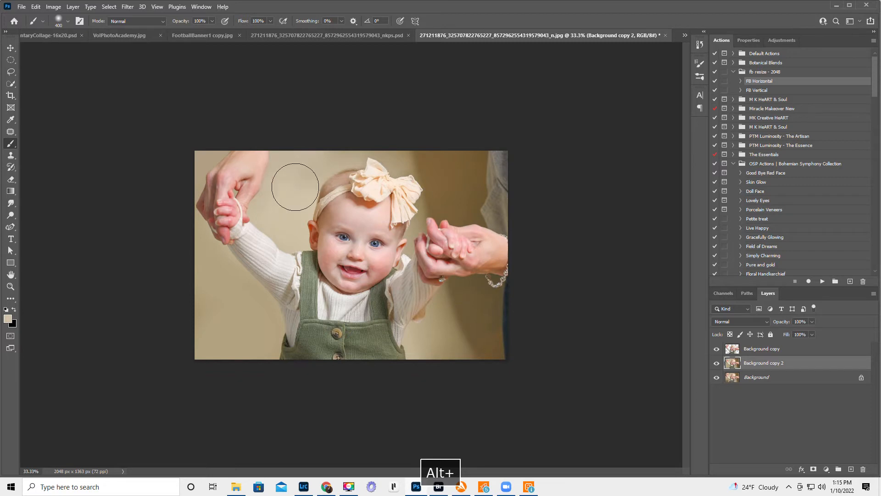
- Paint sampled beige tones over the dark backdrop shadow below and above the held hand beside the adult's clothing
left_click(445, 336, "alt")
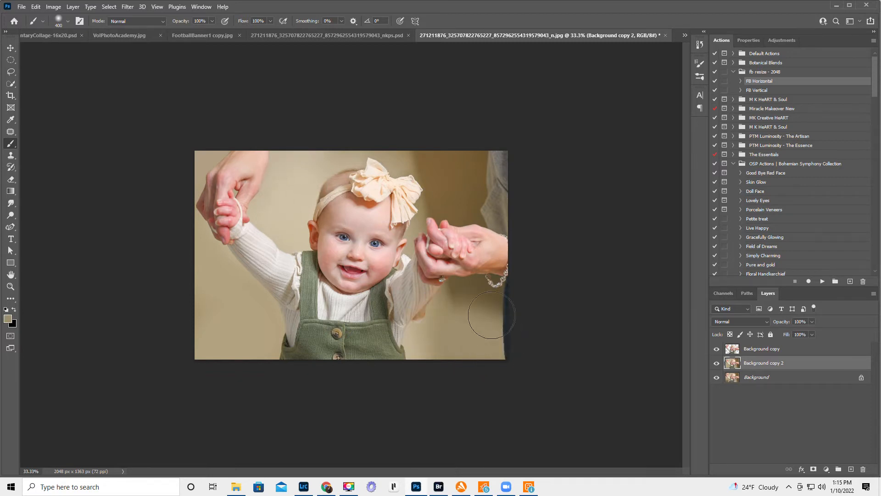
mouse_move(489, 303)
left_mouse_down()
mouse_move(490, 289)
mouse_move(511, 279)
mouse_move(439, 303)
left_mouse_up()
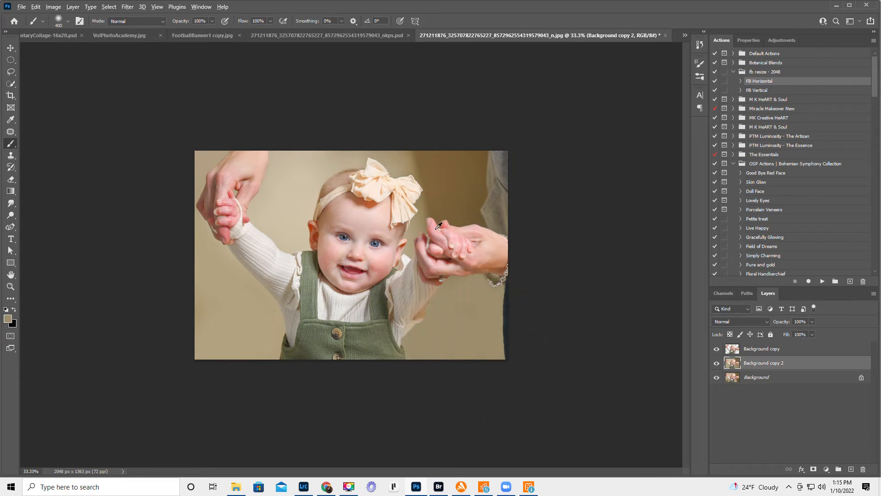
left_click(406, 250, "alt")
mouse_move(413, 217)
left_mouse_down()
mouse_move(427, 210)
mouse_move(424, 156)
mouse_move(443, 213)
mouse_move(493, 216)
mouse_move(477, 156)
left_mouse_up()
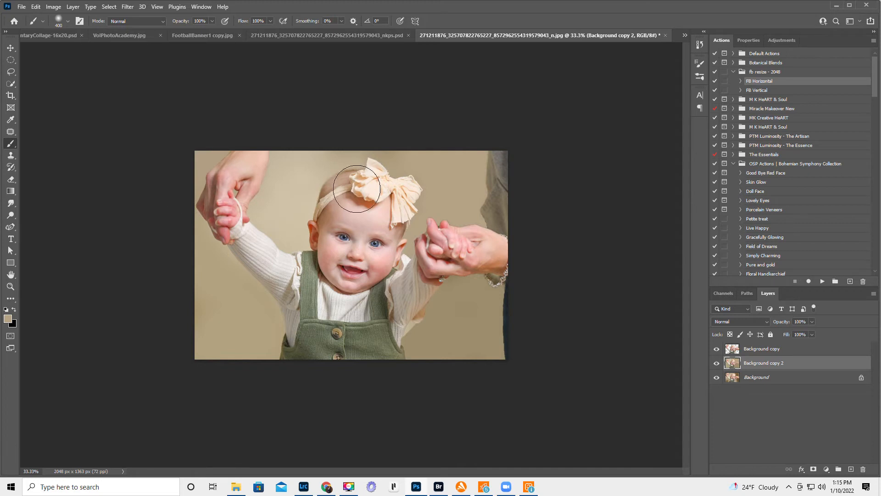
- Blend the backdrop with light beige sampled beside the head, using a brush at 31% opacity and size 1000
left_click_drag(176, 24, 148, 44)
left_click(294, 201, "alt")
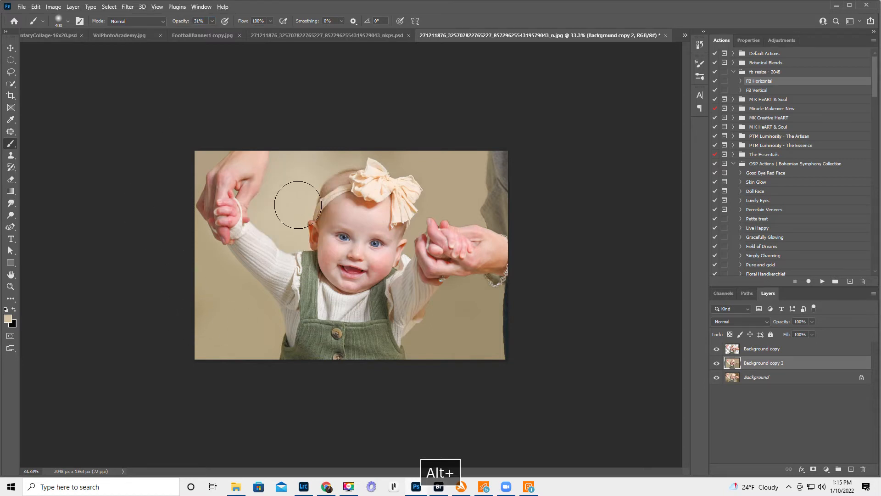
key("bracketright")
key("bracketright")
key("bracketright")
key("bracketright")
key("bracketright")
key("bracketright")
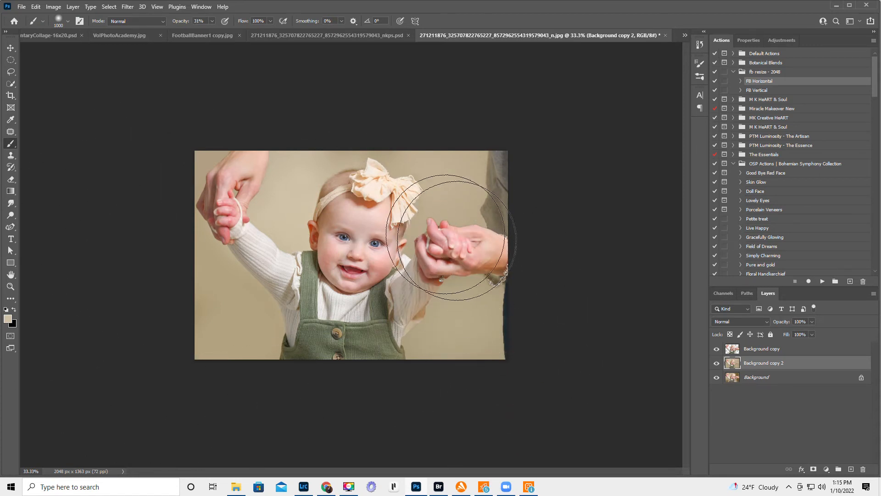
- Add a layer mask to the Background copy layer for refining the edges around the held hands
left_click(10, 286)
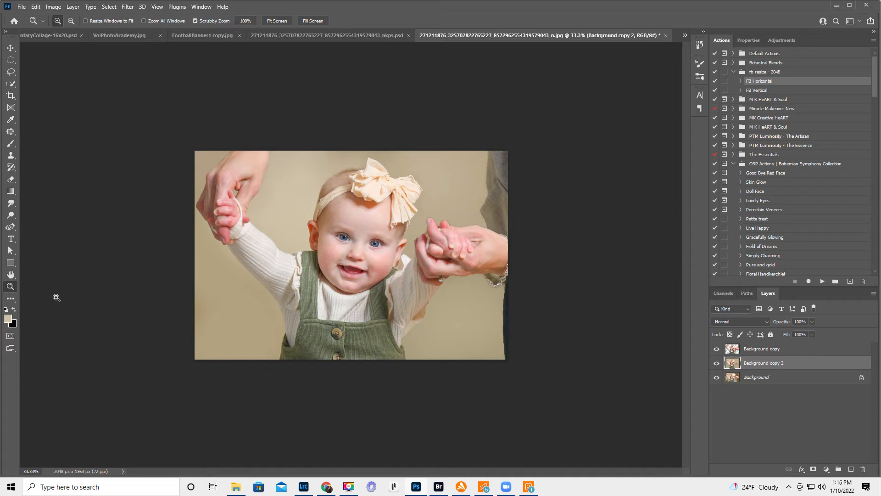
left_click(446, 235)
left_click(446, 235)
left_click(446, 235)
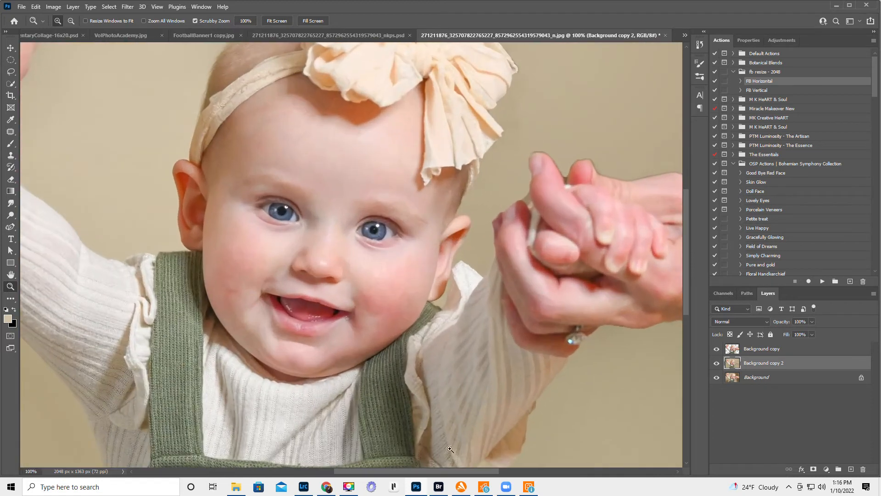
left_click_drag(414, 472, 455, 479)
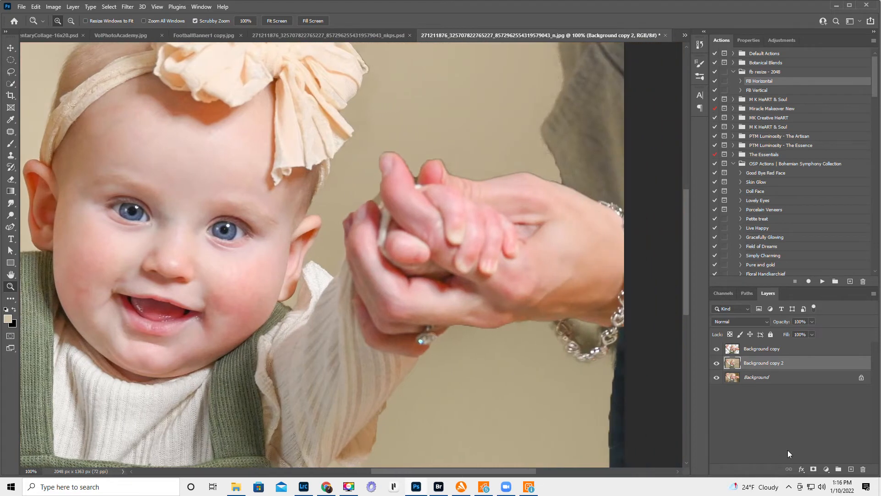
left_click(732, 350)
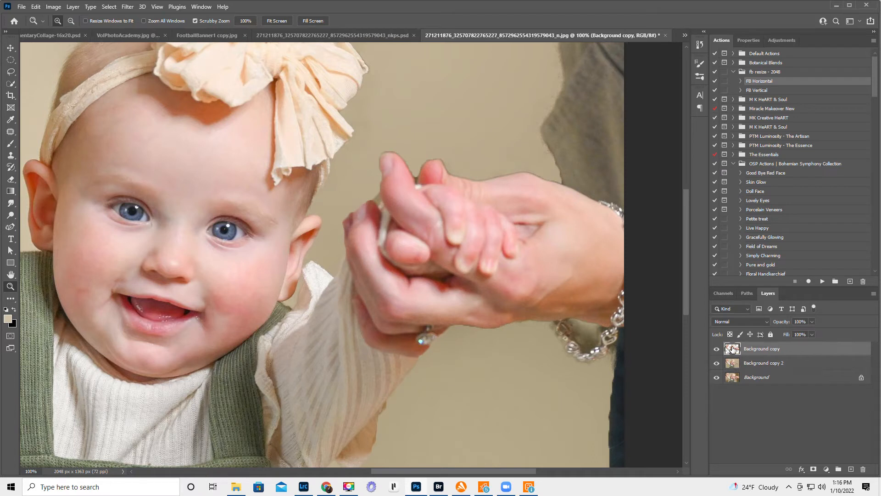
left_click(813, 470)
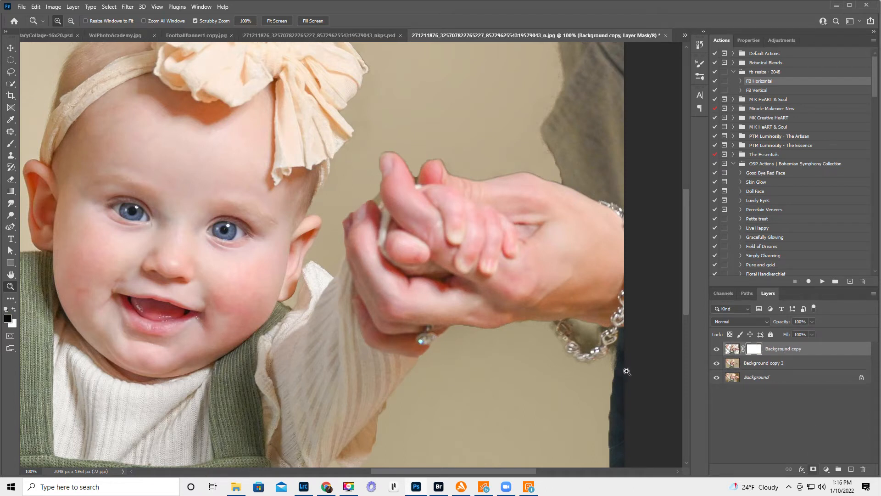
- Prepare a small brush with black as the foreground colour and 100% opacity for painting on the Background copy mask
left_click(11, 145)
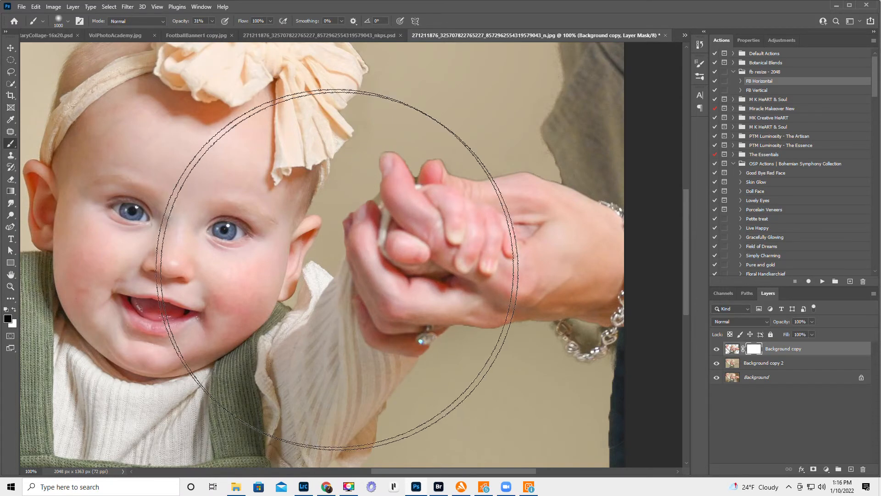
key("bracketleft")
key("bracketleft")
key("bracketleft")
key("bracketleft")
key("bracketleft")
key("bracketleft")
key("bracketleft")
key("bracketleft")
key("bracketleft")
key("bracketleft")
key("bracketleft")
key("bracketleft")
key("bracketleft")
key("bracketleft")
key("bracketleft")
key("bracketleft")
key("bracketleft")
key("bracketleft")
key("bracketleft")
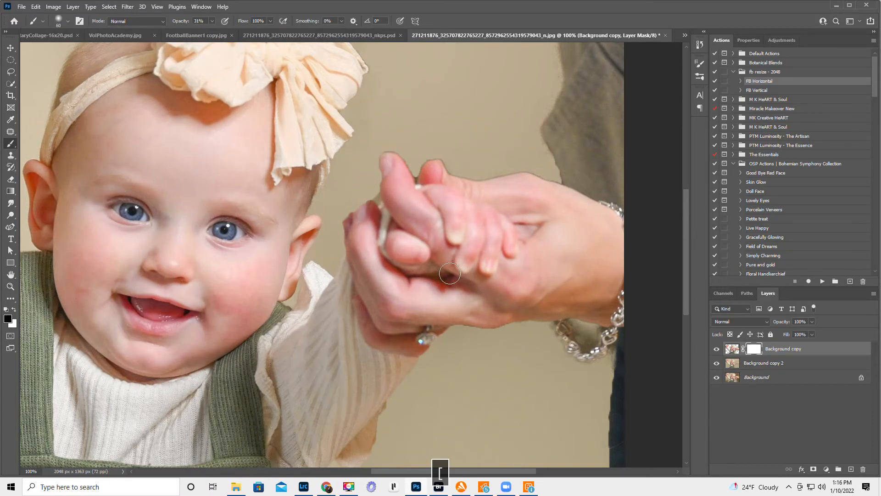
key("d")
key("x")
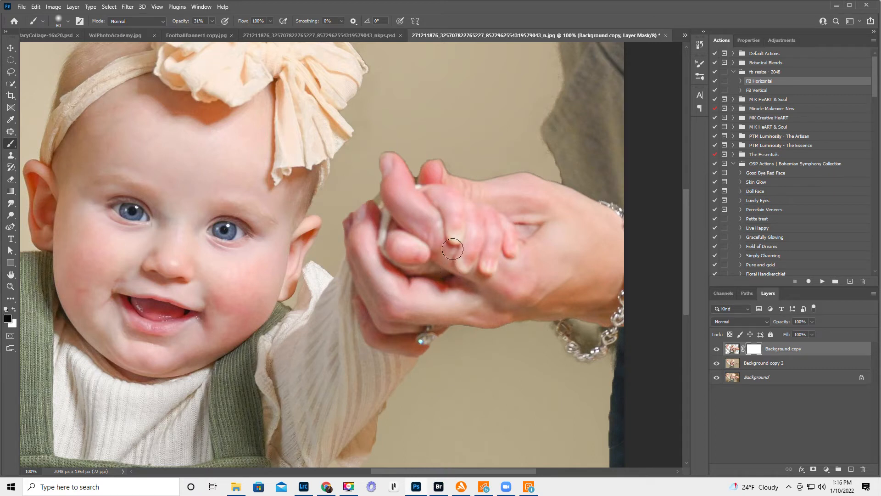
key("bracketleft")
key("bracketleft")
key("bracketleft")
key("bracketleft")
key("bracketleft")
key("bracketleft")
key("bracketleft")
key("bracketleft")
key("bracketleft")
key("bracketleft")
key("0")
key("bracketright")
key("bracketright")
key("bracketright")
key("bracketright")
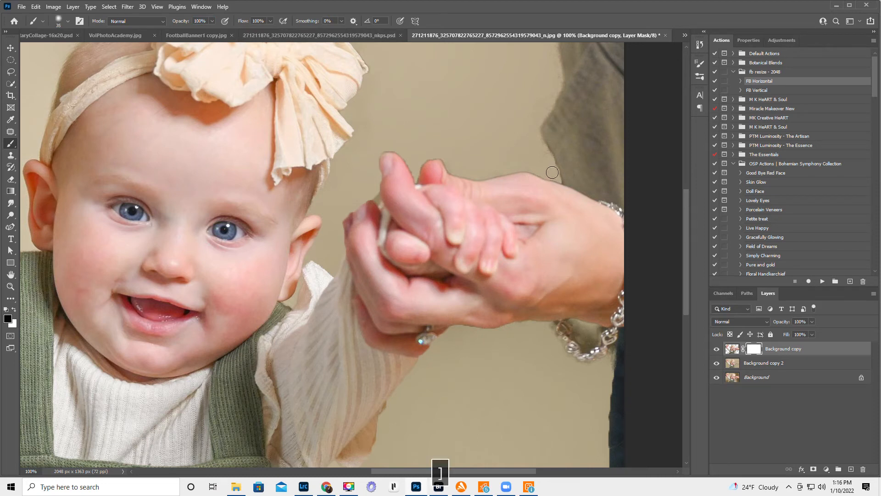
- Undo the test stroke on the Background copy mask and set the black brush to size 25
key("bracketleft")
key("bracketleft")
key("bracketleft")
key("bracketleft")
key("bracketleft")
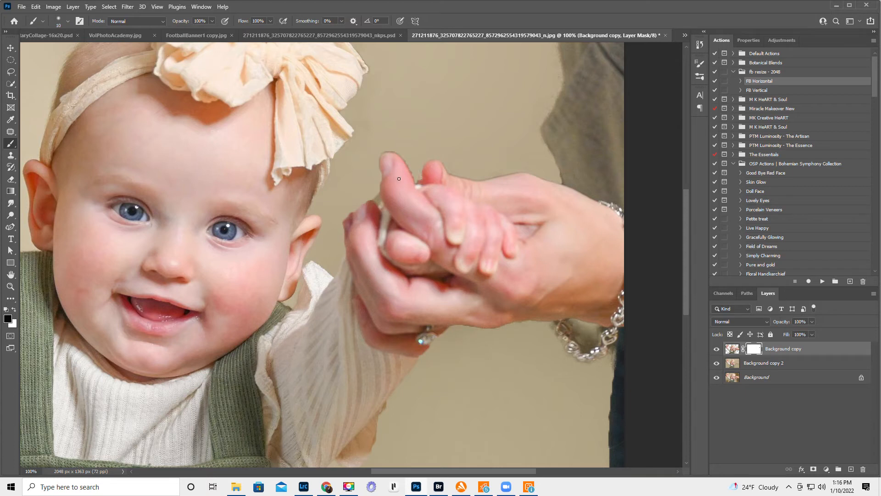
key("ctrl+z")
key("bracketright")
key("x")
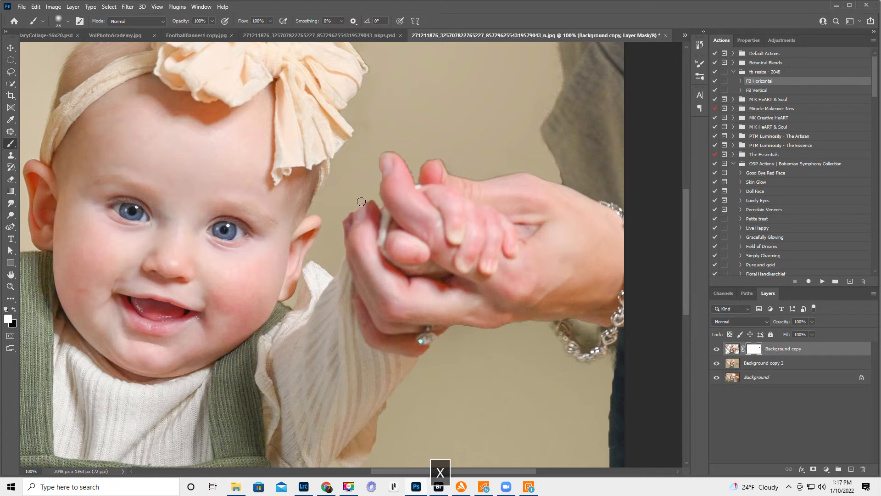
key("x")
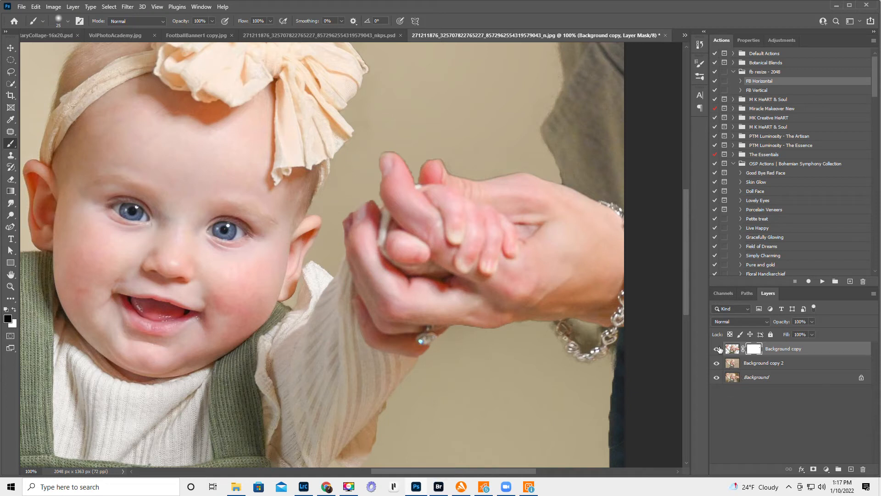
- Add a layer mask to the Background copy 2 layer and compare the hand edges with that layer hidden and shown
left_click(717, 364)
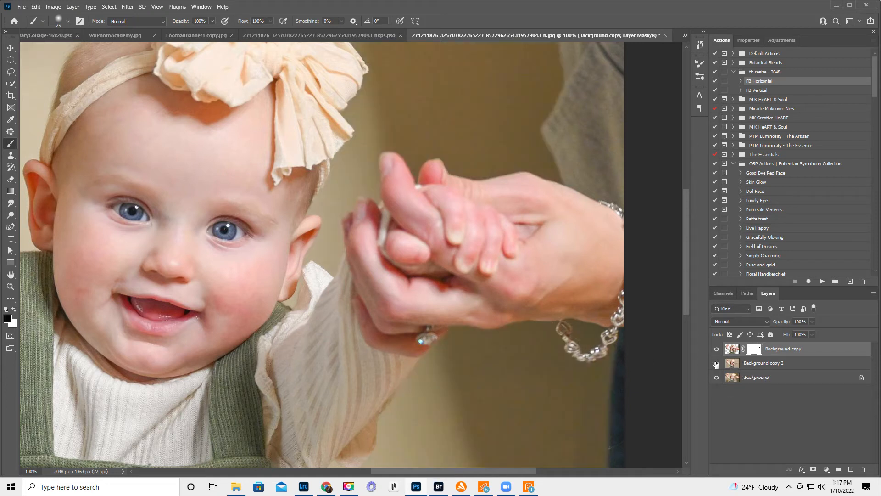
left_click(716, 363)
left_click(753, 364)
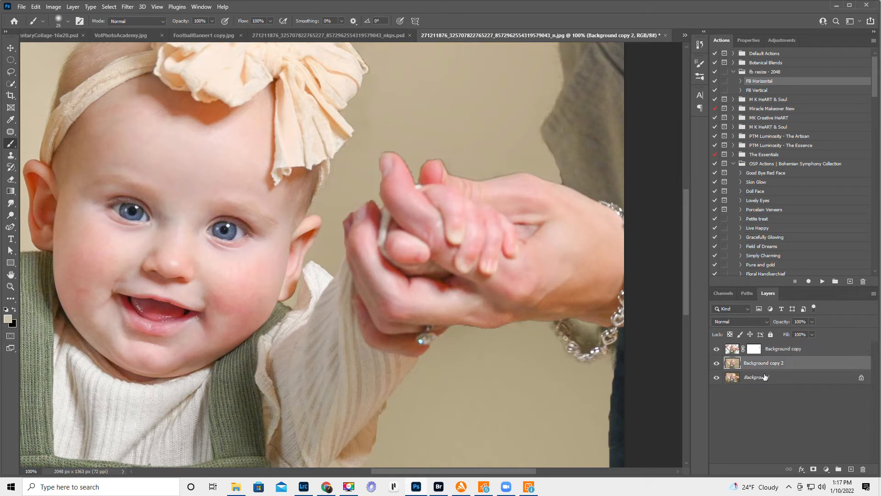
left_click(813, 469)
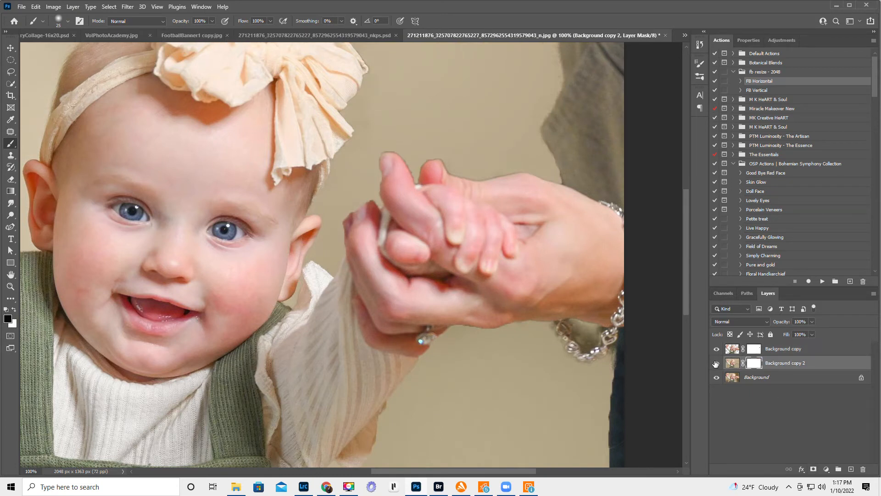
left_click(716, 364)
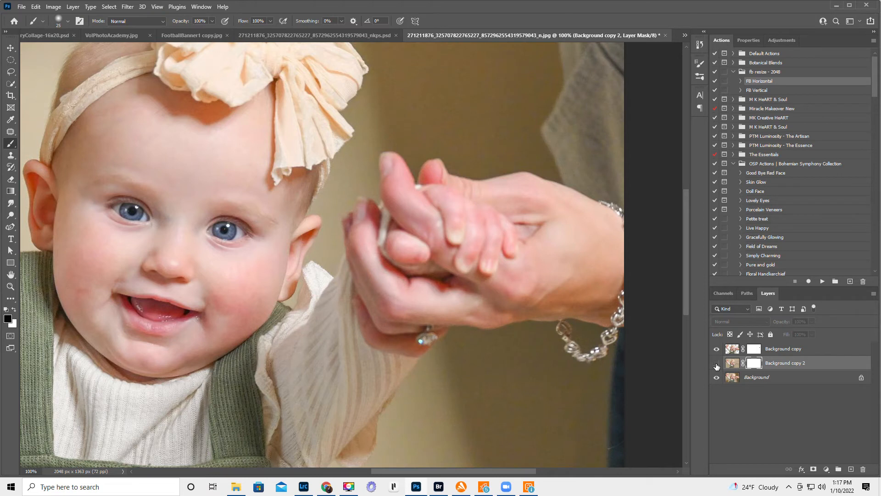
left_click(717, 364)
left_click(716, 364)
left_click(716, 364)
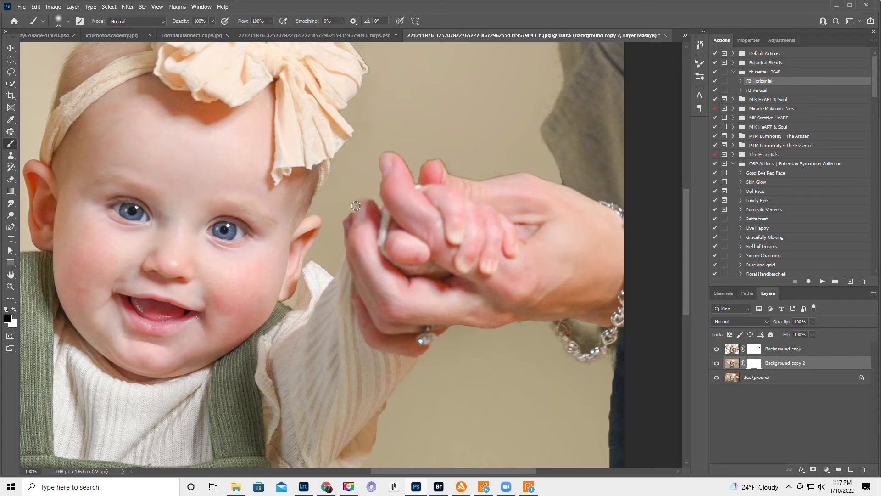
- Paint black on the Background copy 2 mask around the adult's fingertip, then refine the edge with white at size 15
mouse_move(354, 203)
left_mouse_down()
mouse_move(370, 199)
mouse_move(372, 208)
mouse_move(358, 201)
mouse_move(346, 218)
mouse_move(376, 209)
mouse_move(365, 204)
mouse_move(390, 191)
left_mouse_up()
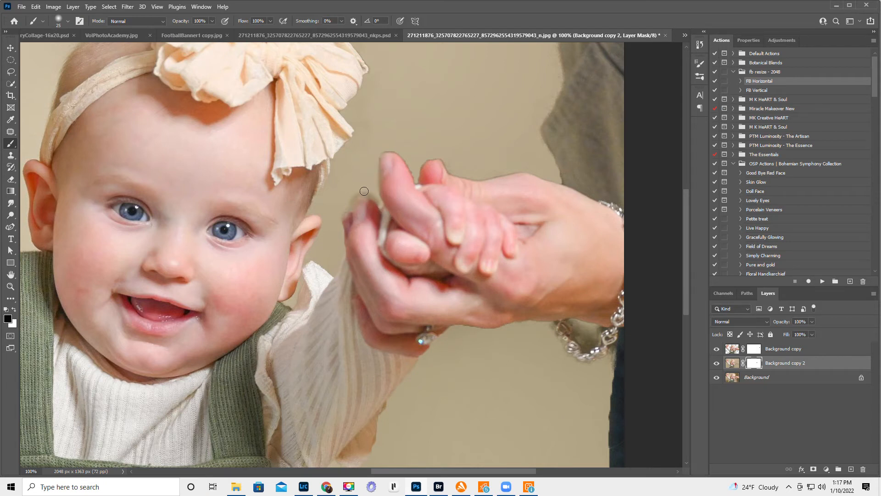
key("x")
key("bracketright")
key("bracketleft")
key("bracketleft")
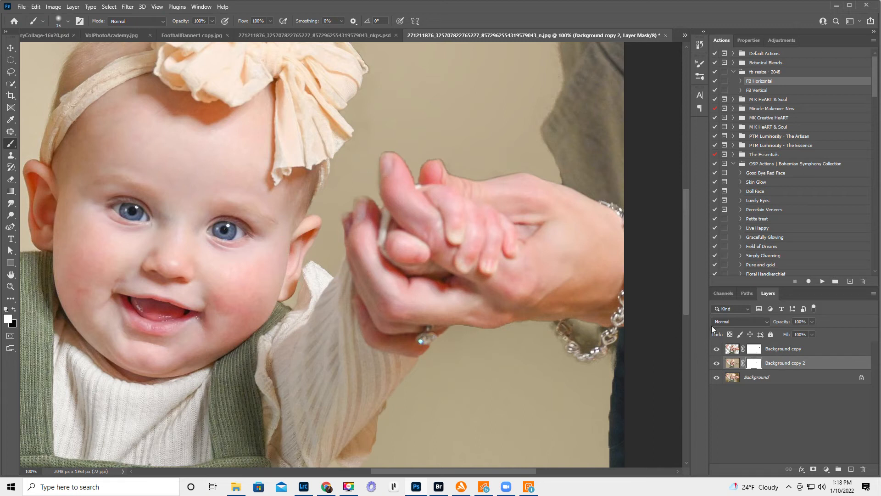
- Paint black on the Background copy mask to remove the dark fringe around the held hands and the adult's bracelet
left_click(754, 349)
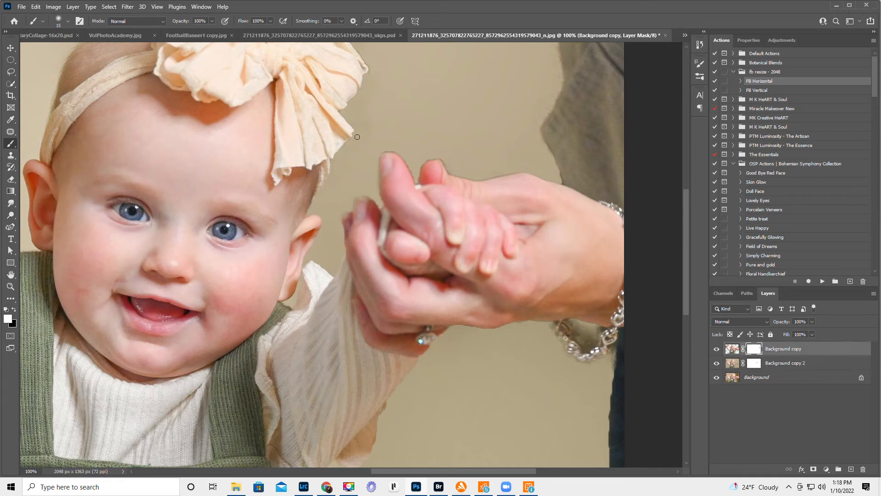
key("x")
left_click_drag(612, 365, 612, 376)
mouse_move(602, 329)
left_mouse_down()
mouse_move(574, 323)
mouse_move(583, 348)
mouse_move(597, 334)
mouse_move(590, 345)
mouse_move(579, 326)
mouse_move(581, 340)
left_mouse_up()
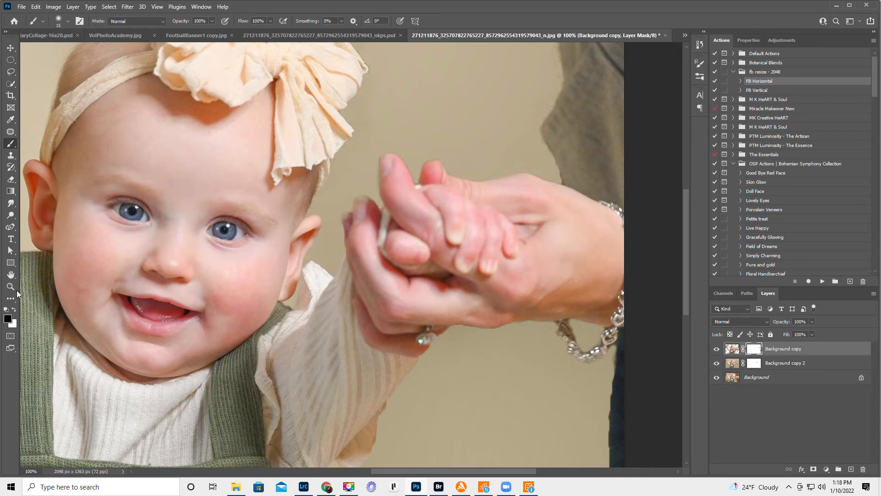
- Check the whole image and compare it with the brown-backdrop version in the open _nkps.psd document
double_click(11, 275)
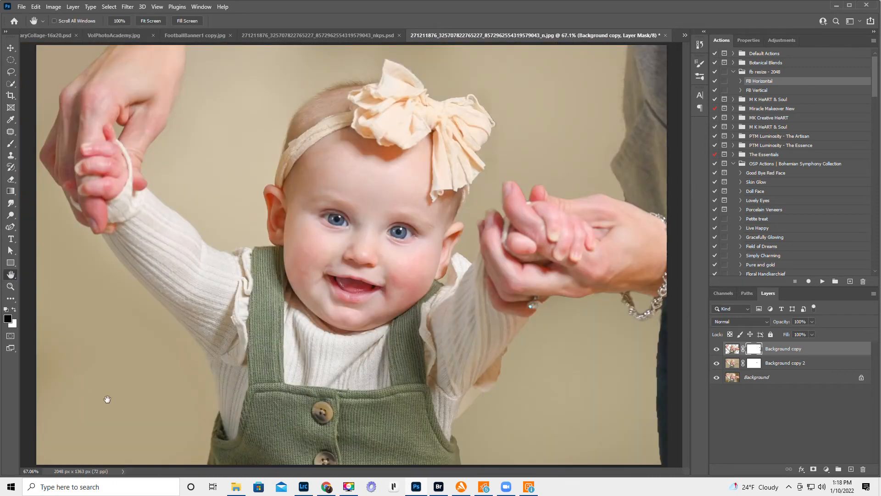
left_click(11, 286)
left_click(357, 291, "alt")
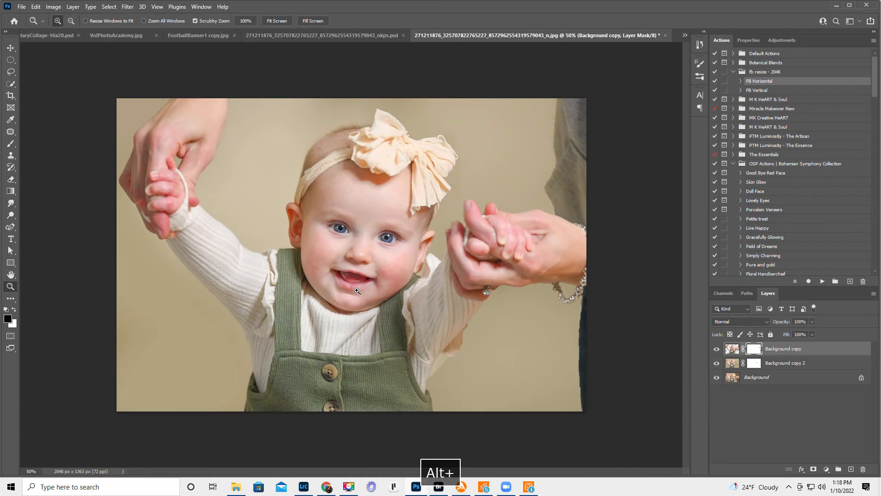
left_click(357, 290, "alt")
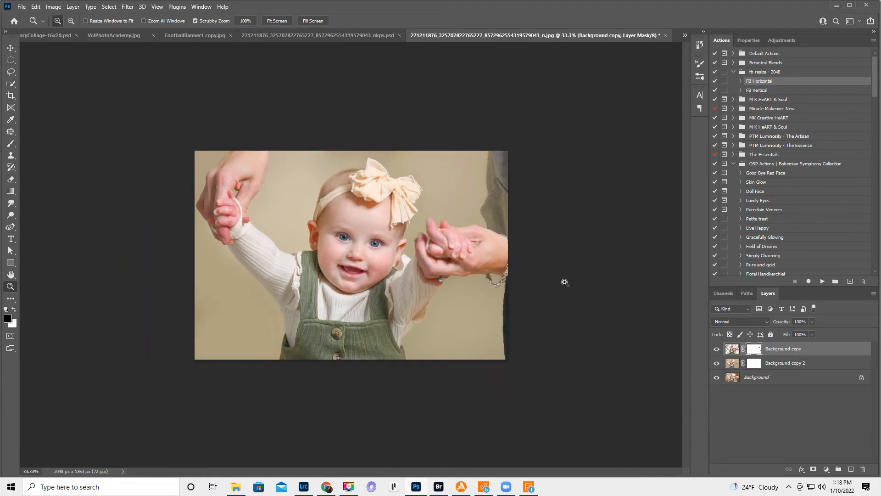
left_click(301, 37)
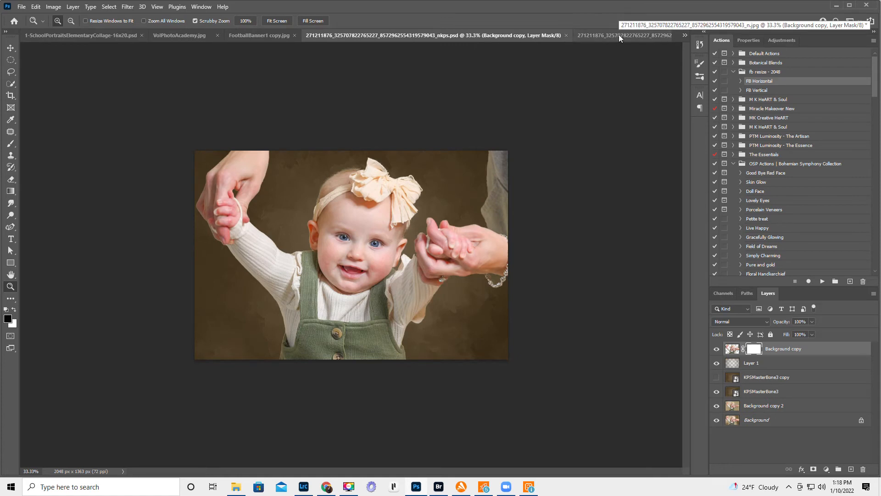
left_click(618, 34)
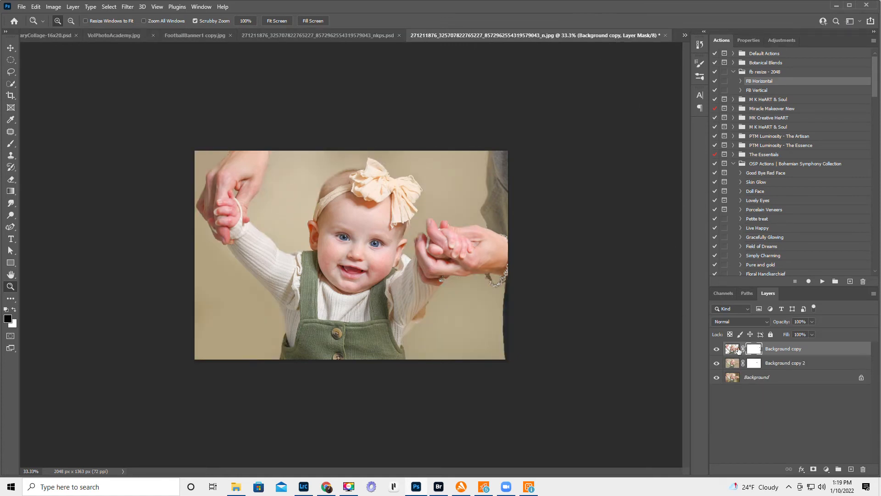
- Select the Background copy 2 layer's image and compare the photo with each copy layer hidden and shown
left_click(732, 364)
left_click(717, 364)
left_click(717, 363)
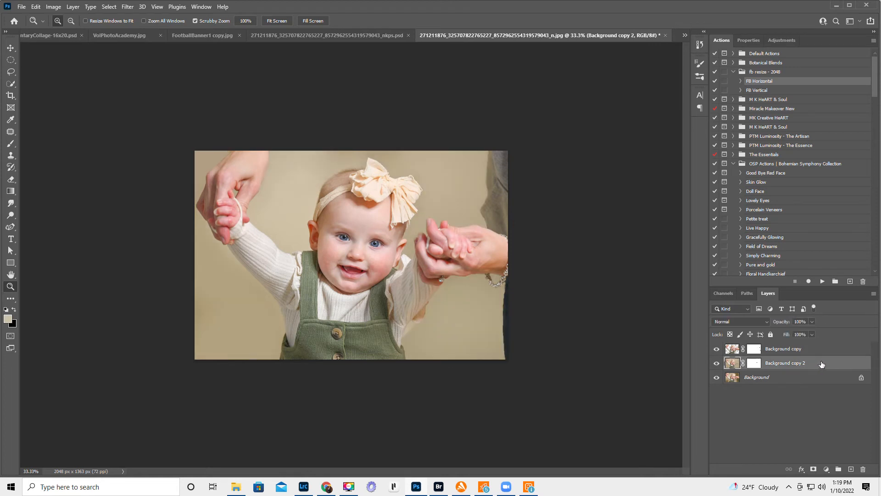
left_click(716, 349)
left_click(716, 349)
left_click(716, 350)
left_click(716, 349)
- Start placing an embedded image and open the TEXTURES > KPS > Set 1 folder on Harddrive2020 (J:)
left_click(21, 7)
left_click(48, 197)
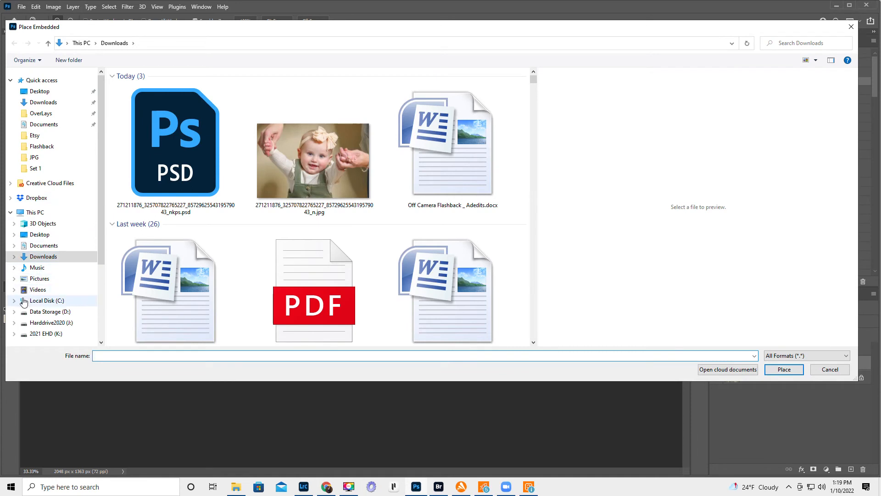
left_click(14, 322)
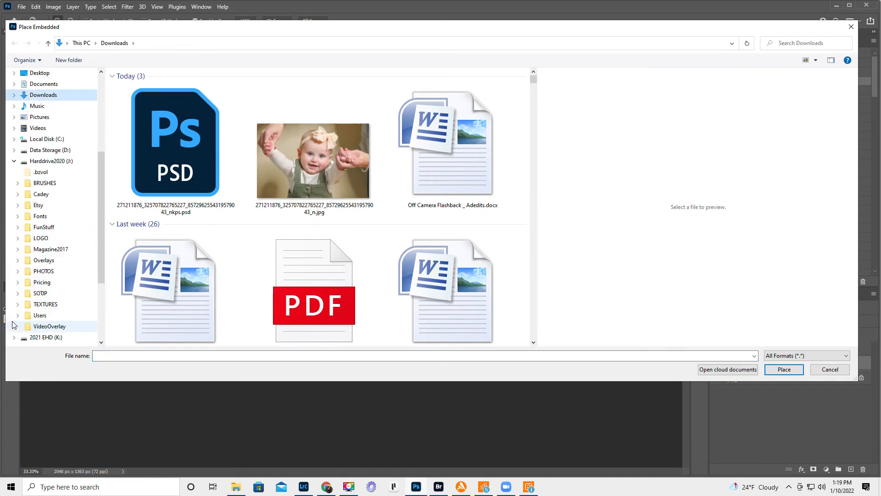
left_click(44, 305)
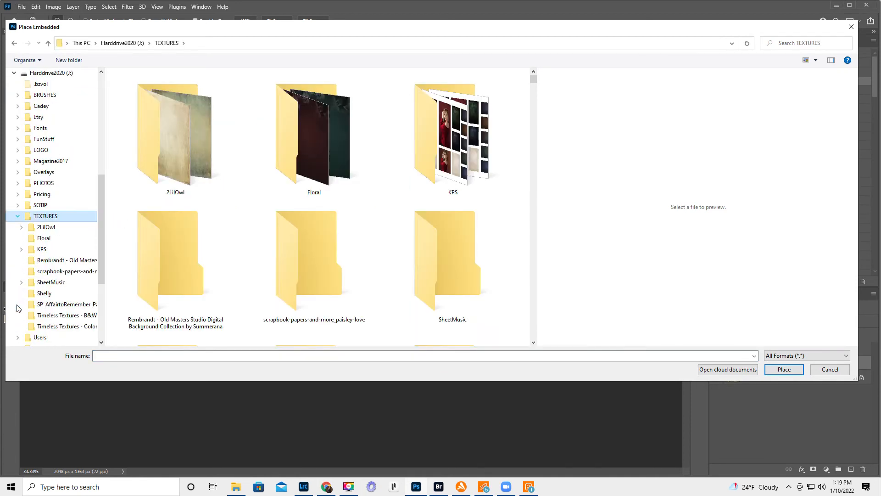
left_click(41, 249)
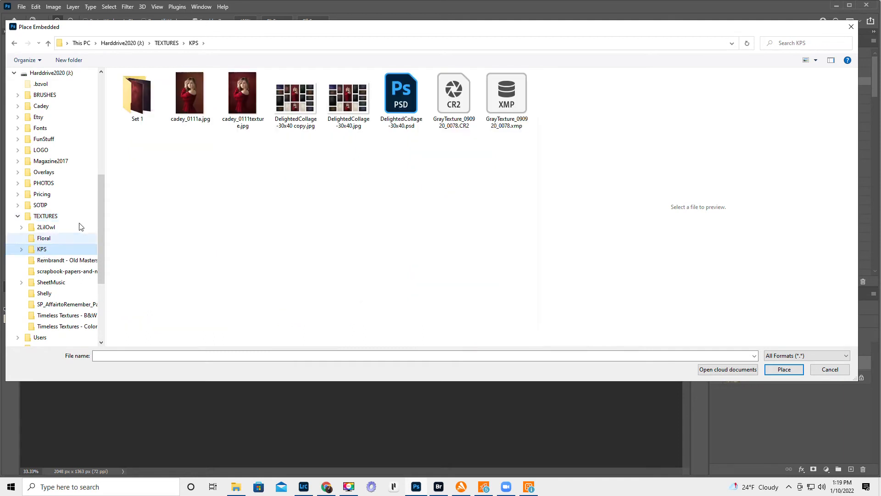
double_click(133, 92)
- Choose the brown KPSMasterBone3.jpg texture from Set 1 and place it above the Background copy 2 layer
scroll(407, 250, "down", 4)
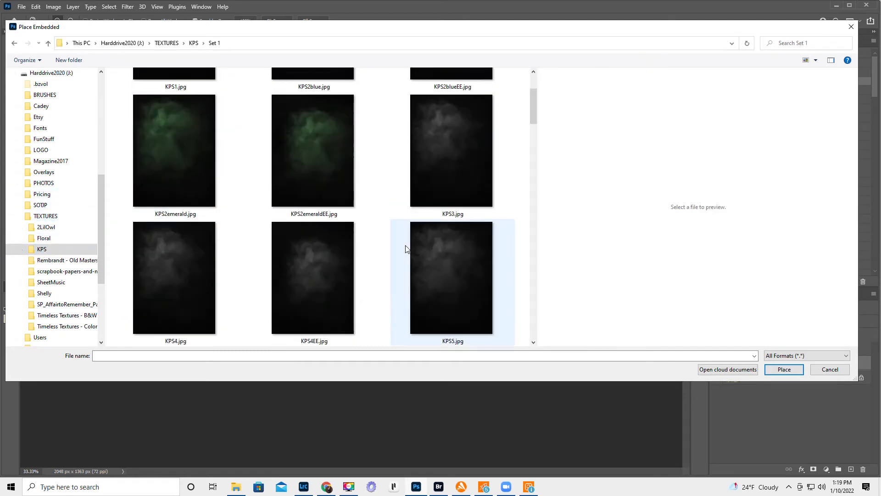
scroll(414, 248, "down", 3)
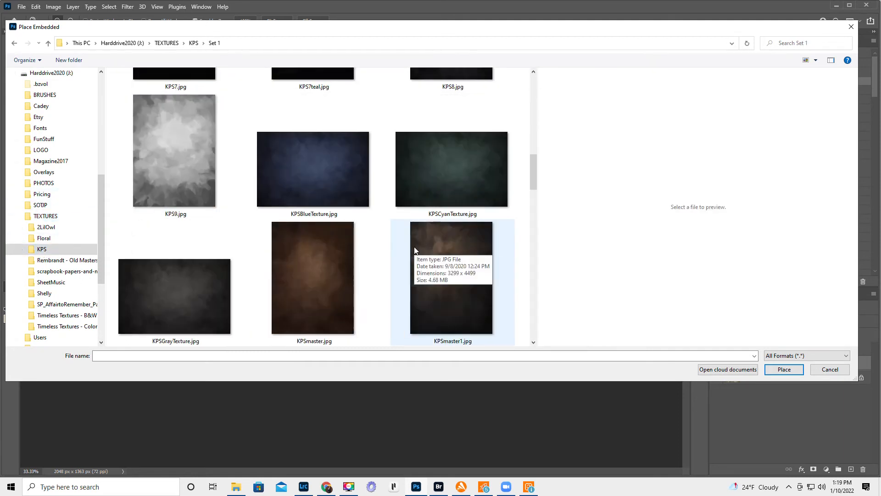
scroll(414, 246, "down", 2)
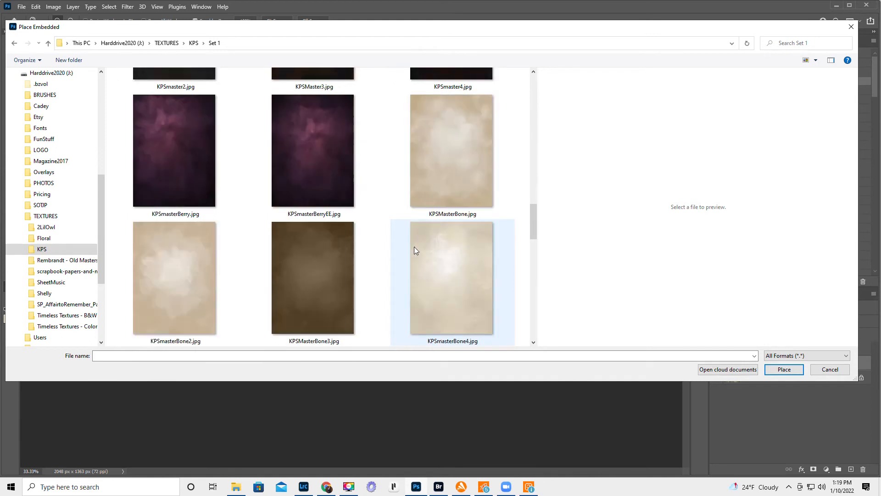
scroll(414, 249, "down", 3)
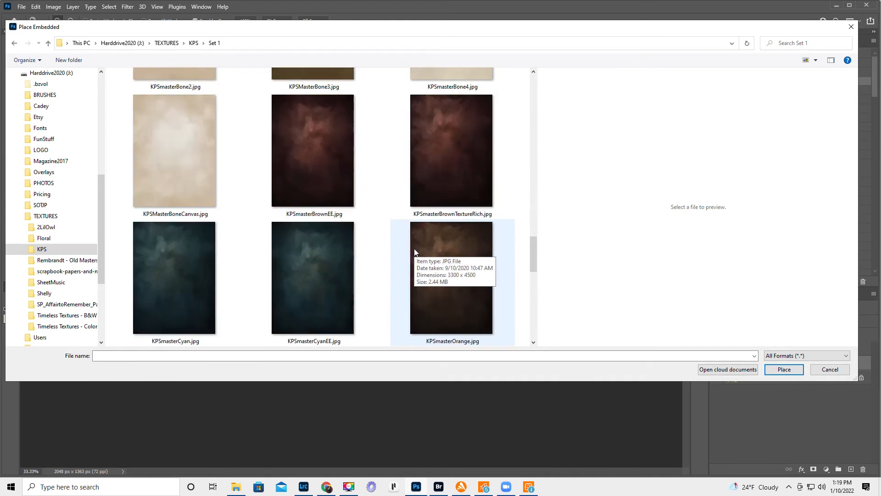
scroll(414, 249, "down", 4)
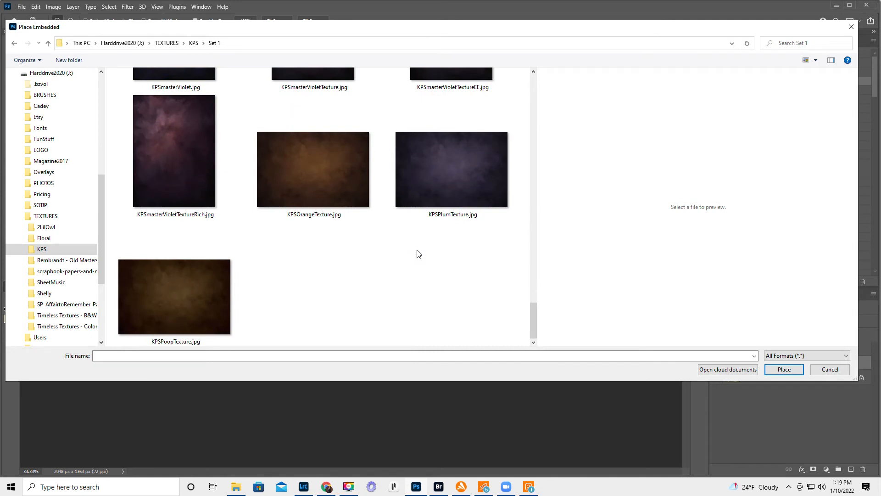
scroll(418, 253, "up", 6)
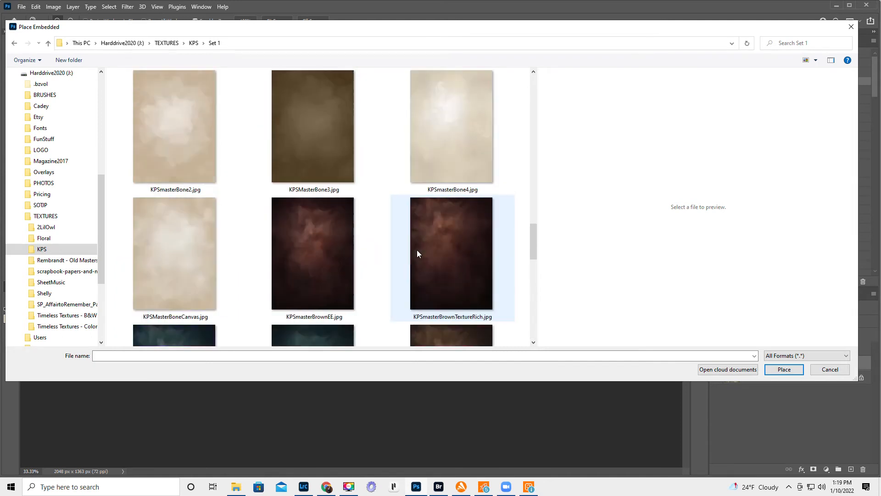
left_click(319, 122)
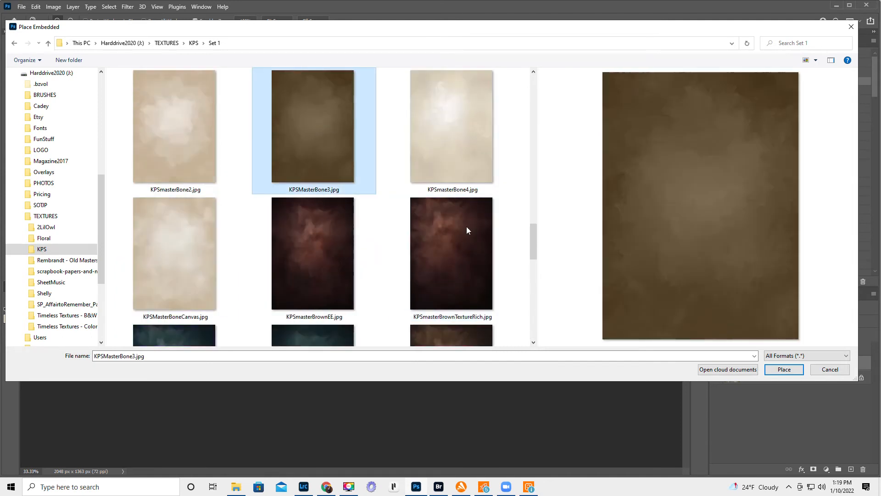
left_click_drag(598, 28, 598, 99)
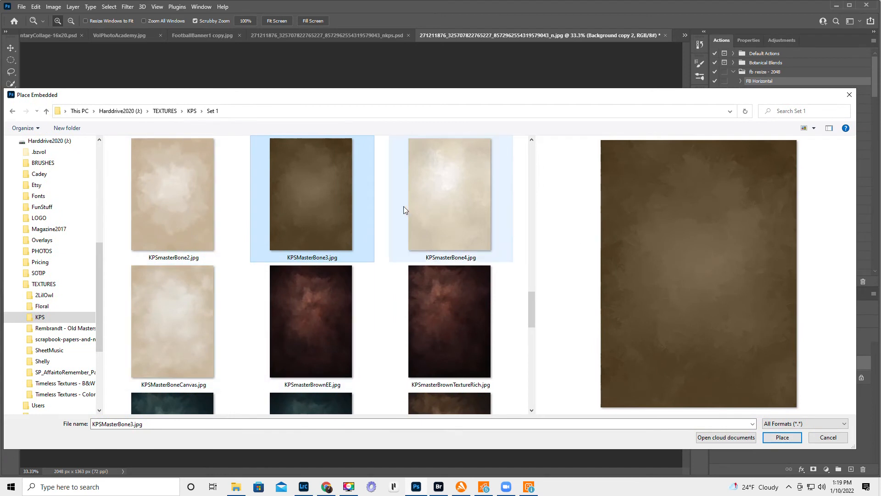
left_click(783, 437)
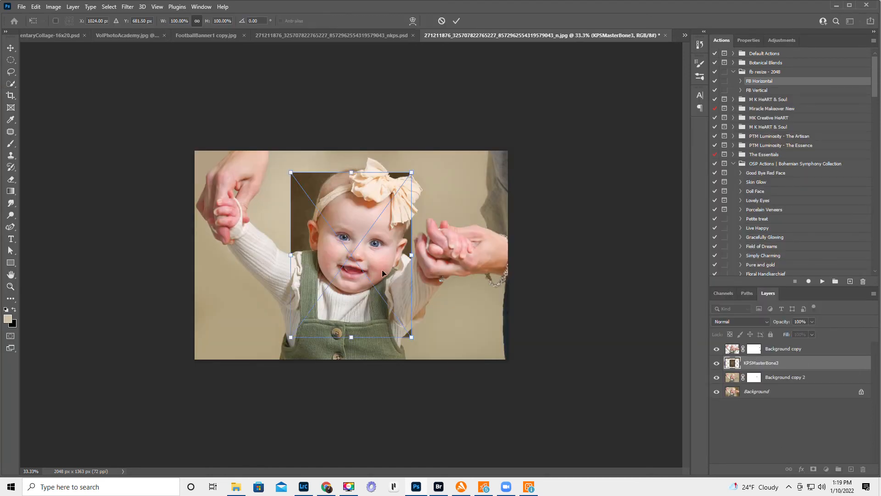
- Rotate the placed texture to about 89.4° and scale it past all edges of the photo, then commit the transform
left_click_drag(438, 174, 441, 331)
left_click_drag(351, 195, 351, 151)
left_click_drag(352, 316, 345, 366)
left_click_drag(350, 150, 349, 146)
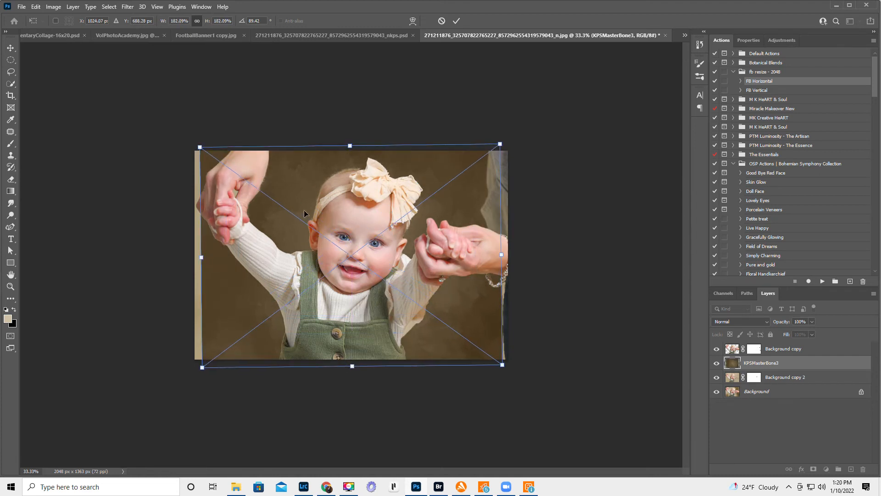
left_click_drag(201, 257, 189, 259)
left_click_drag(500, 253, 517, 254)
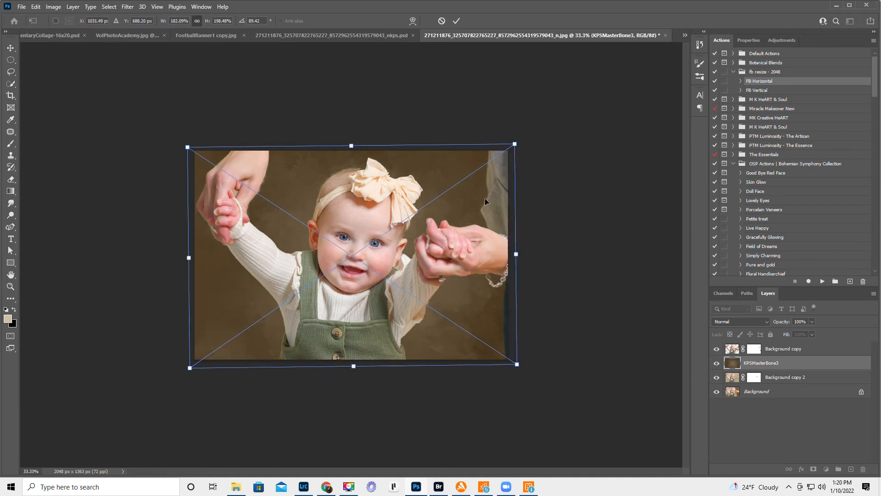
left_click(457, 21)
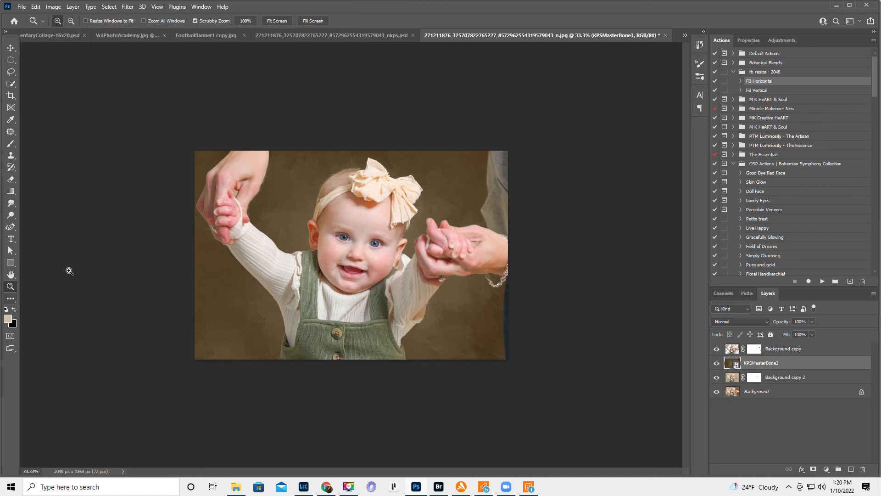
- Paint black on the Background copy mask to clear the beige gap between the baby's finger and the adult's hand
left_click(233, 190)
left_click(232, 191)
left_click(233, 190)
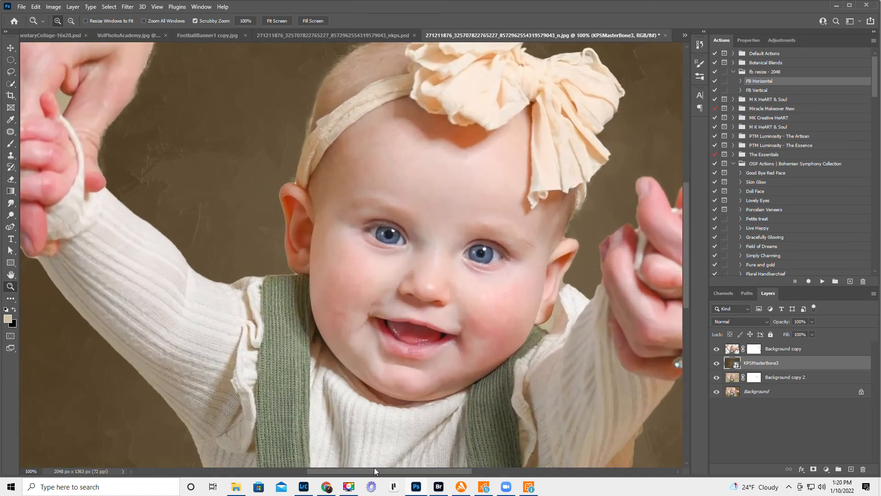
left_click_drag(387, 470, 327, 466)
scroll(330, 250, "up", 3)
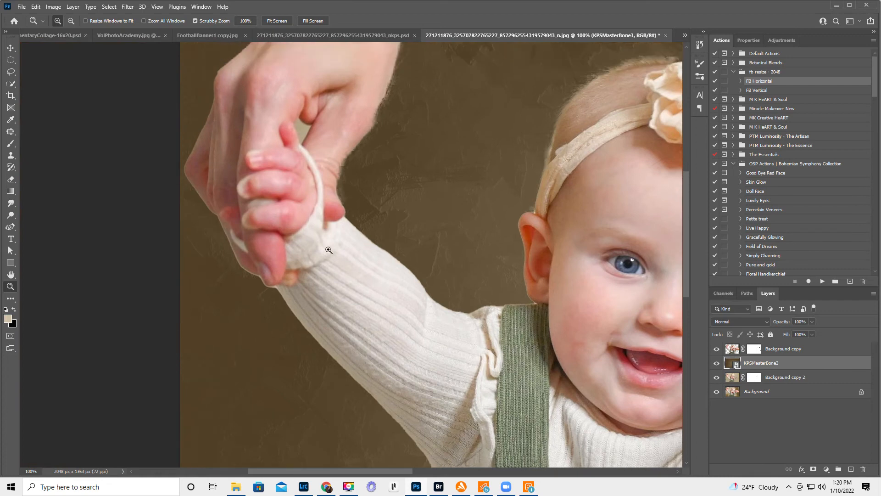
left_click(309, 184)
left_click(309, 183)
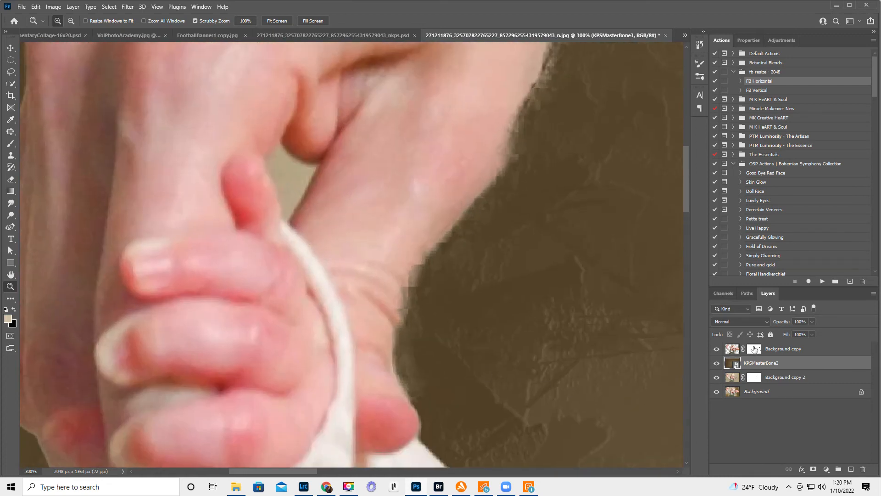
left_click(754, 349)
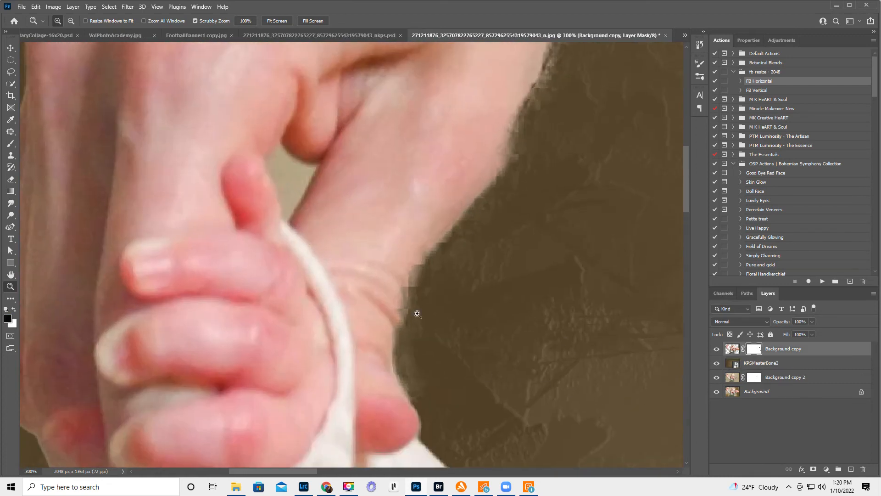
left_click(10, 143)
mouse_move(307, 175)
left_mouse_down()
mouse_move(283, 164)
mouse_move(286, 195)
left_mouse_up()
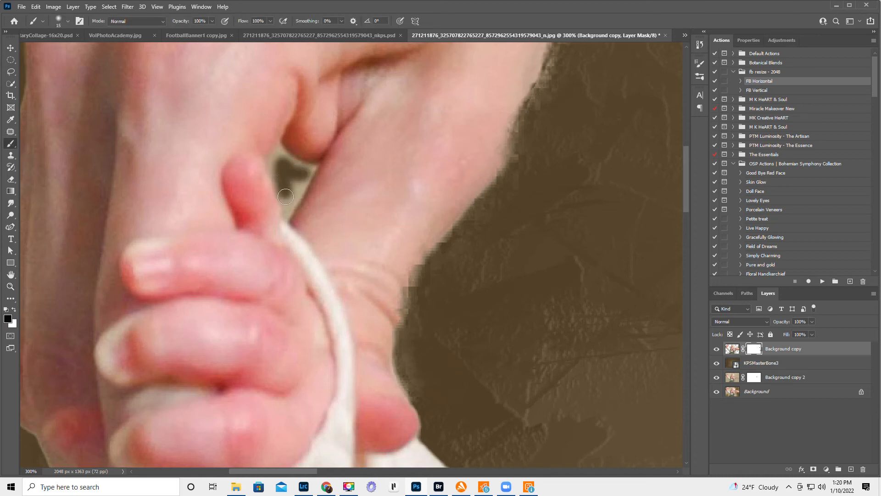
key("bracketleft")
key("bracketleft")
mouse_move(285, 150)
left_mouse_down()
mouse_move(274, 184)
mouse_move(283, 219)
mouse_move(310, 179)
left_mouse_up()
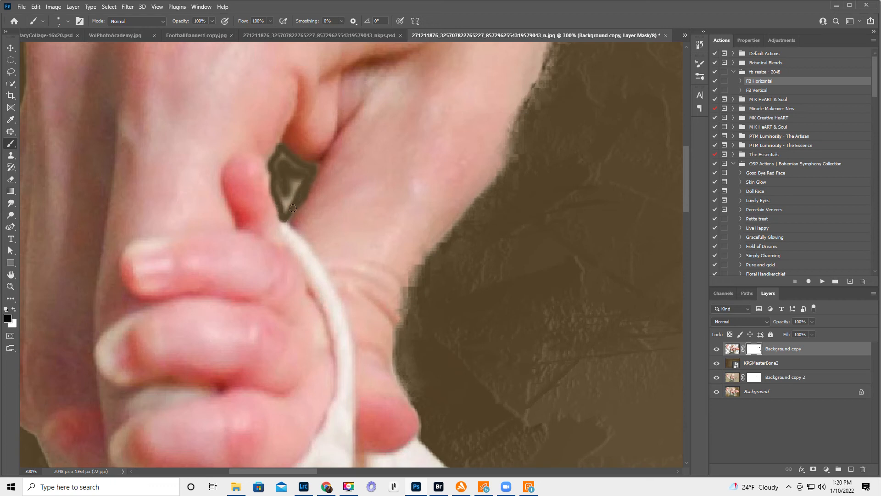
key("bracketright")
key("bracketright")
key("bracketright")
key("bracketright")
key("bracketright")
mouse_move(287, 209)
left_mouse_down()
mouse_move(293, 181)
mouse_move(281, 162)
mouse_move(297, 175)
left_mouse_up()
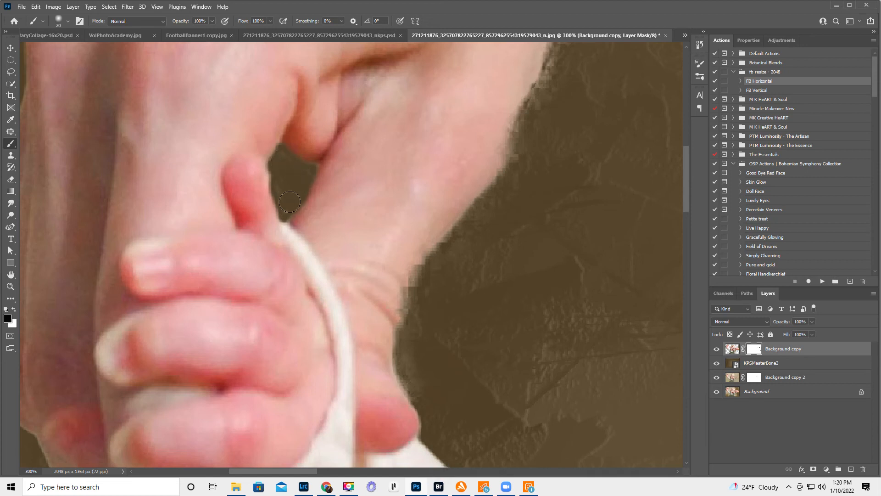
- With a smaller black brush, clean the Background copy mask along the adult's wrist and down to the thumb
key("bracketleft")
key("bracketleft")
mouse_move(404, 336)
left_mouse_down()
mouse_move(397, 339)
mouse_move(421, 270)
mouse_move(515, 159)
mouse_move(563, 46)
mouse_move(535, 129)
left_mouse_up()
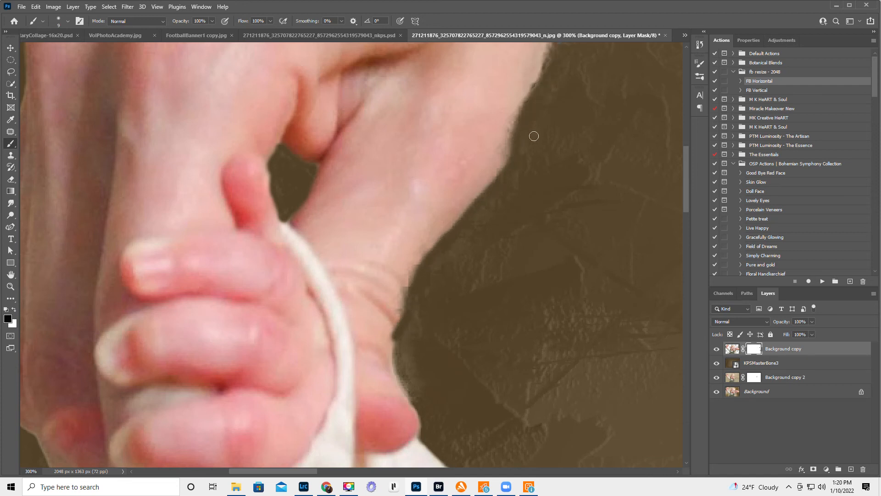
mouse_move(401, 337)
left_mouse_down()
mouse_move(409, 396)
mouse_move(421, 403)
mouse_move(409, 356)
mouse_move(425, 325)
mouse_move(400, 363)
mouse_move(416, 313)
mouse_move(425, 394)
left_mouse_up()
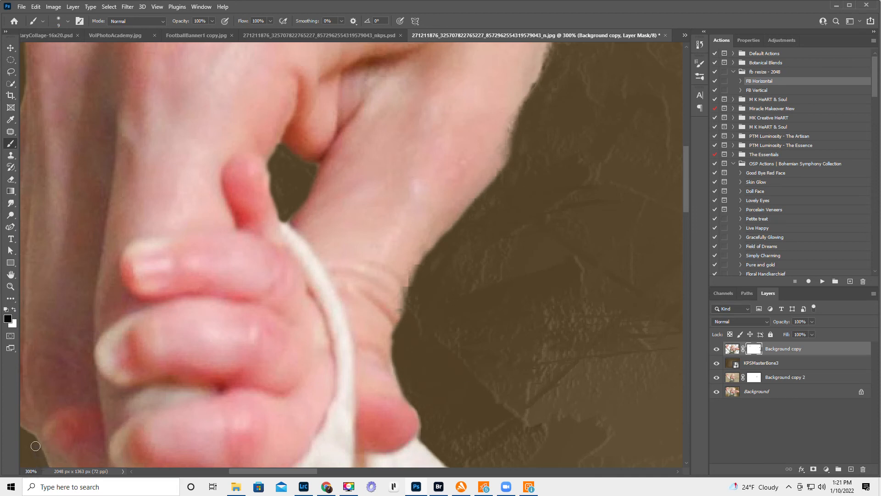
- Check the whole image, then select the KPSMasterBone3 layer and compare the photo with the texture hidden and shown
left_click(10, 286)
double_click(11, 275)
left_click(10, 286)
left_click(271, 325, "alt")
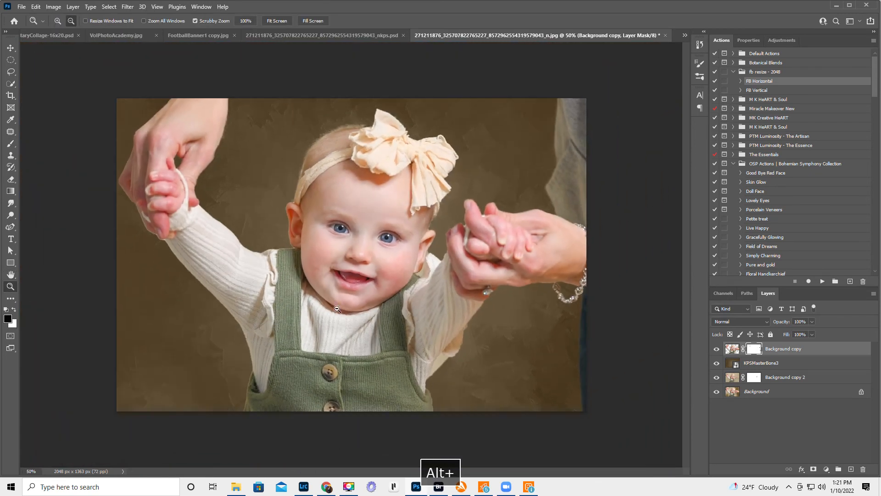
left_click(337, 309, "alt")
left_click(362, 285, "alt")
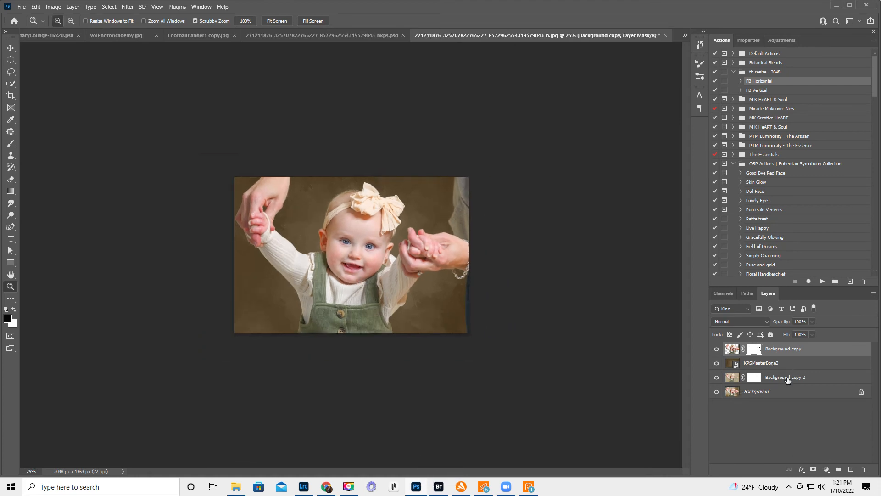
left_click(786, 365)
left_click(716, 364)
left_click(717, 364)
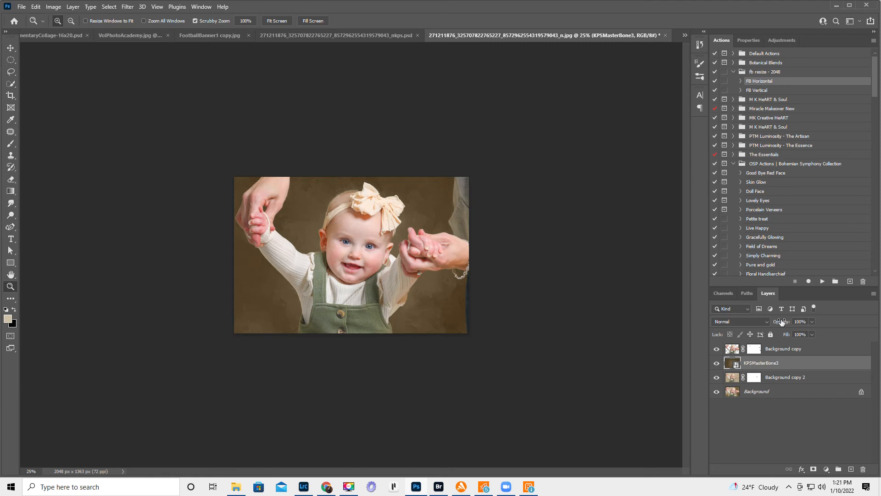
- Set the KPSMasterBone3 layer's opacity to 71% and compare the photo with the texture hidden and shown
type("64")
key("Return")
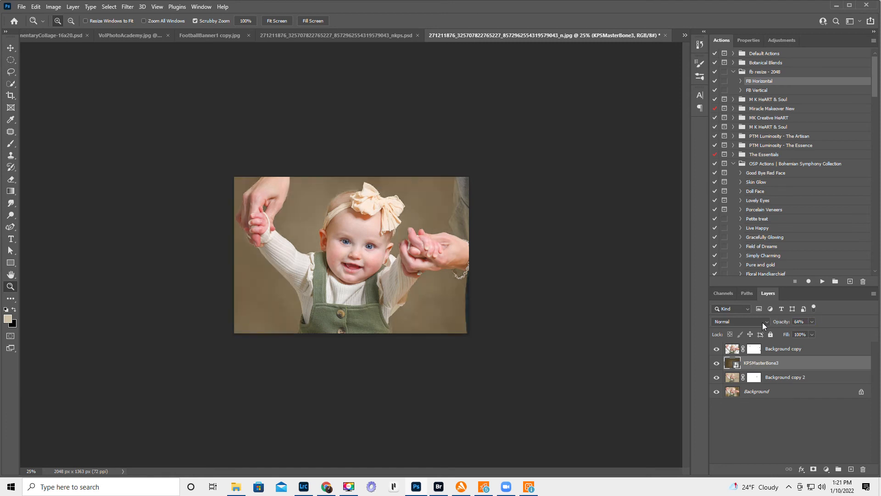
left_click_drag(784, 324, 788, 326)
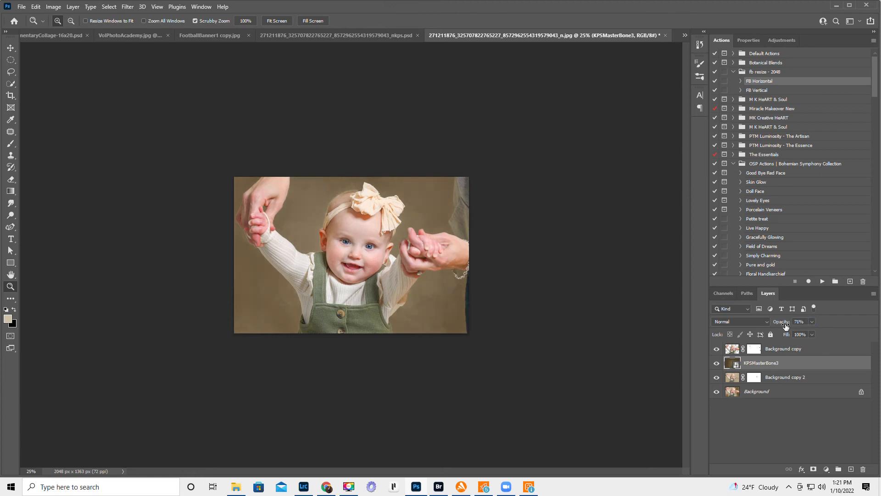
left_click(717, 364)
left_click(717, 364)
- Make a large elliptical selection with a 500 px feather and centre it around the baby
left_click(11, 61)
left_click(42, 69)
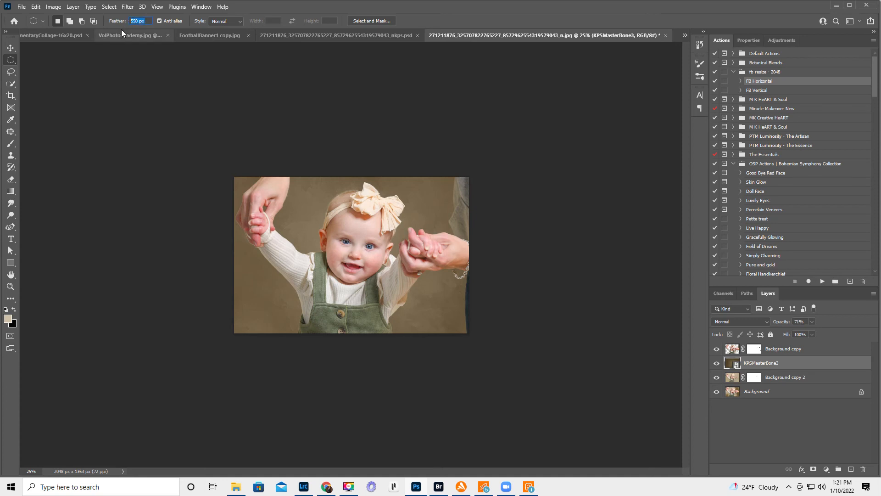
key("Return")
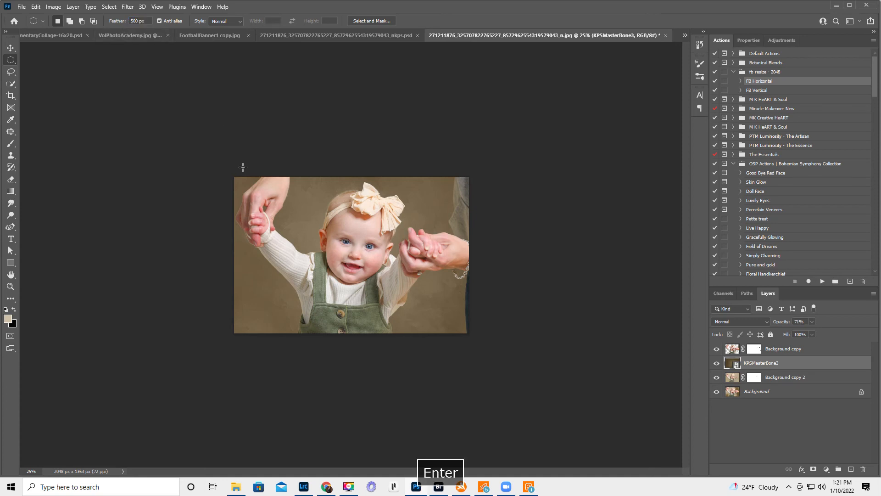
left_click_drag(239, 180, 482, 377)
left_click_drag(370, 296, 354, 261)
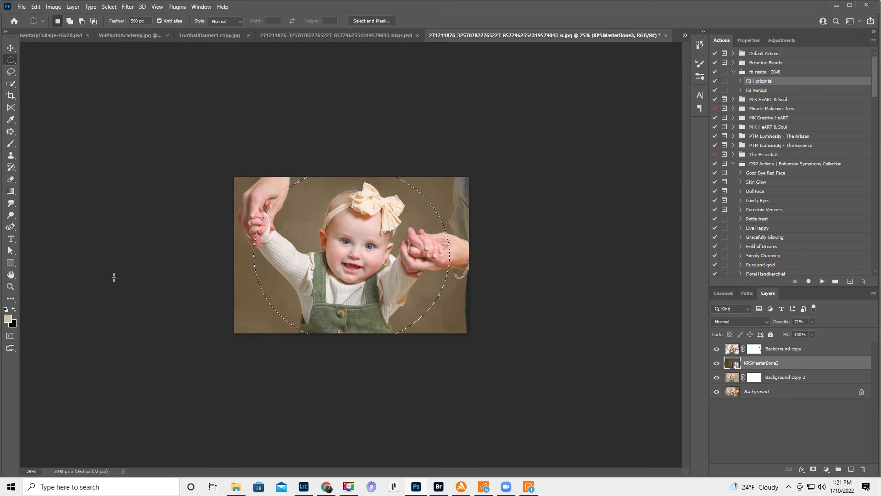
- Invert the elliptical selection and copy the outer area of the texture onto a new layer
key("ctrl+shift+i")
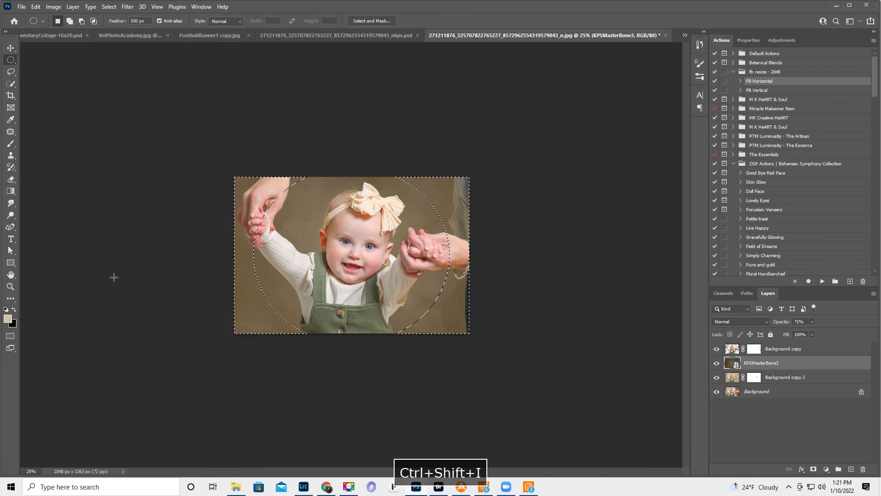
key("ctrl+j")
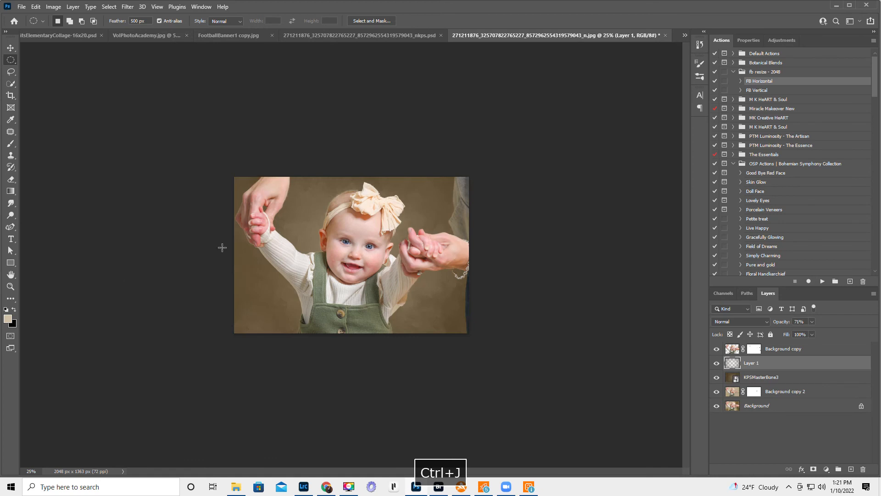
- Compare the photo with Layer 1 hidden and shown, then set the layer's blend mode to Multiply
left_click(715, 363)
left_click(715, 363)
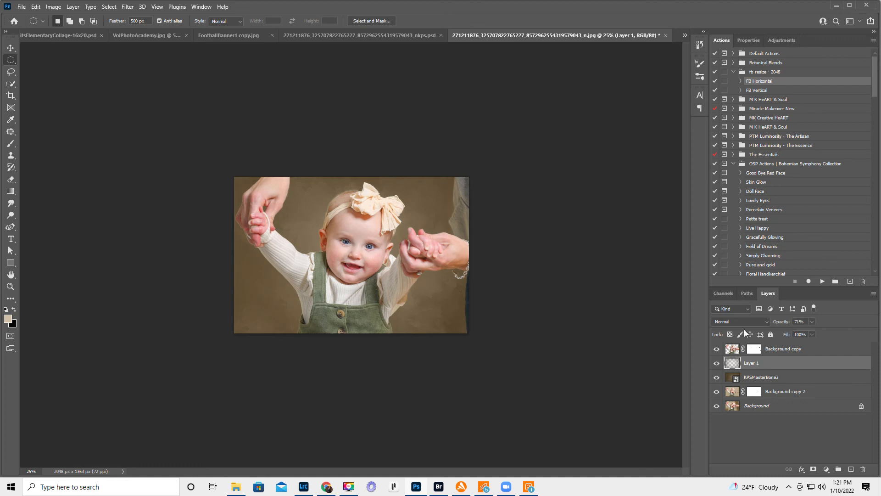
left_click(739, 321)
left_click(723, 282)
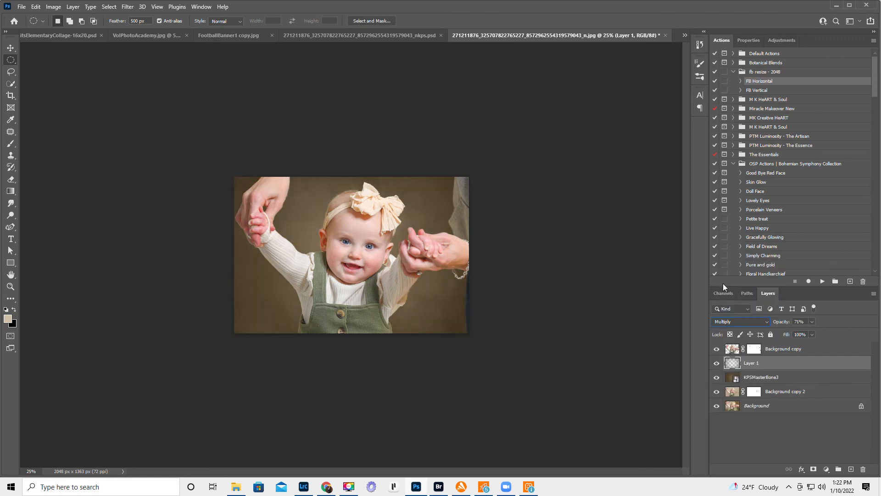
- Compare the vignette with Layer 1 hidden and shown, then set the layer's opacity to 48%
left_click(716, 363)
left_click(716, 363)
left_click(717, 363)
left_click(716, 362)
left_click_drag(783, 322, 771, 325)
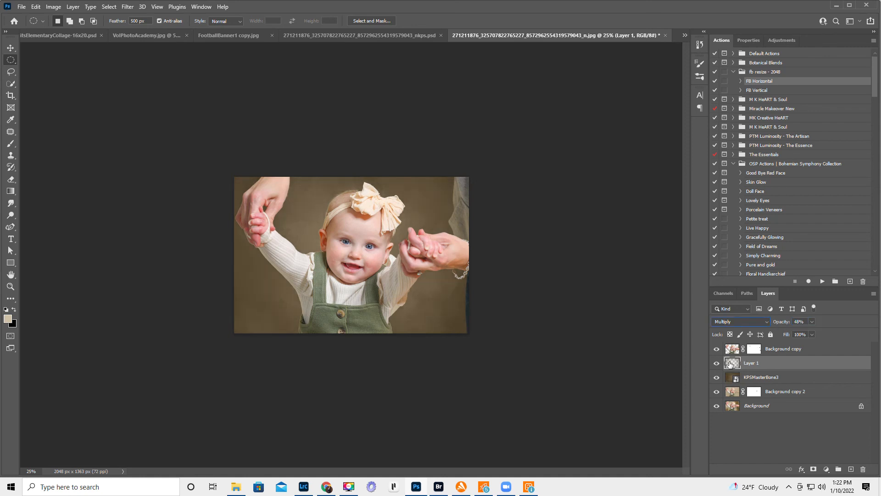
- Add a layer mask to Layer 1 and paint the vignette off the baby with a black 600 px brush
left_click(814, 469)
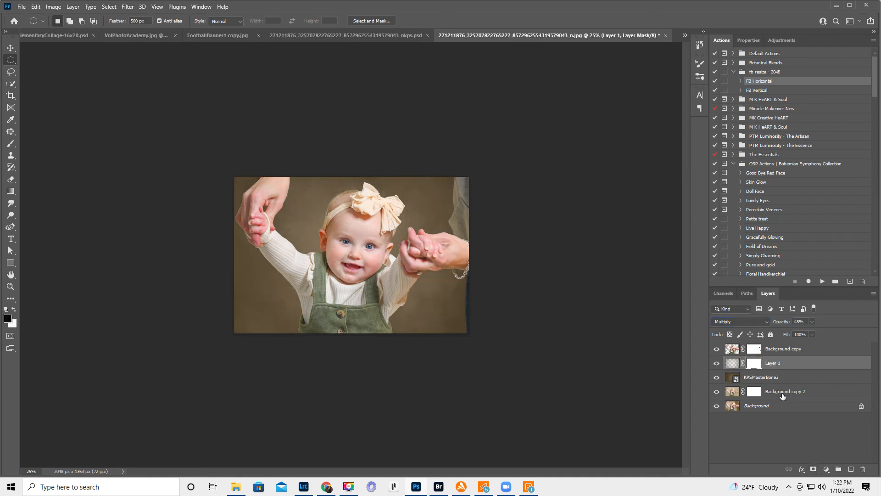
left_click(11, 144)
key("bracketright")
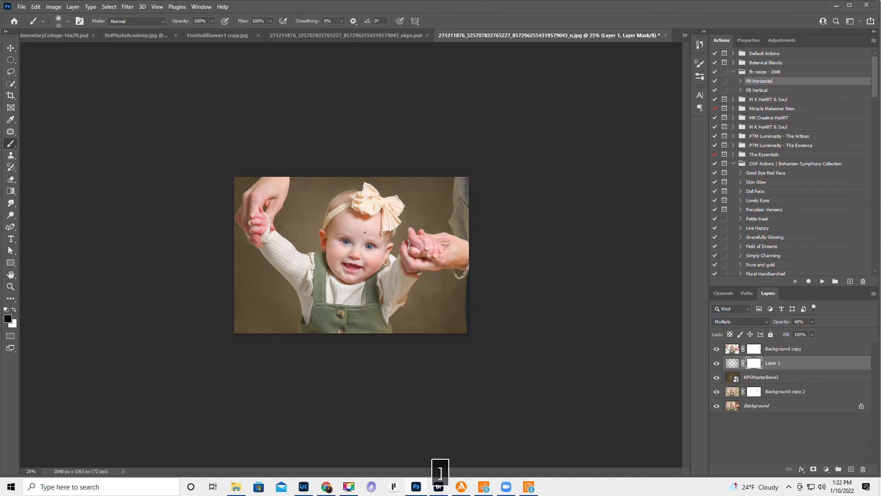
key("bracketright")
key("bracketright")
key("bracketright")
key("bracketright")
key("bracketright")
key("bracketright")
key("bracketright")
key("bracketright")
key("bracketright")
key("bracketright")
key("bracketright")
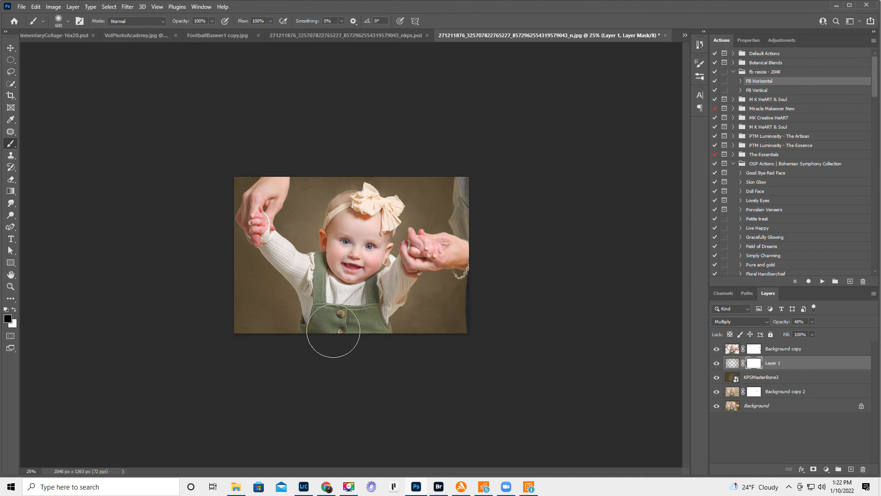
mouse_move(342, 278)
left_mouse_down()
mouse_move(430, 273)
mouse_move(447, 255)
mouse_move(410, 253)
left_mouse_up()
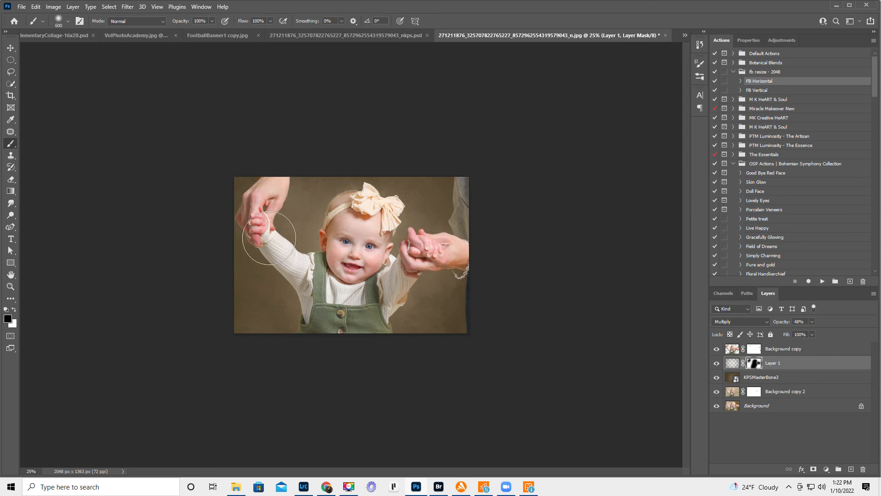
- Compare the photo with Layer 1 and KPSMasterBone3 each hidden and shown, and leave the KPSMasterBone3 layer hidden
left_click(716, 363)
left_click(716, 363)
left_click(717, 377)
left_click(716, 378)
left_click(715, 377)
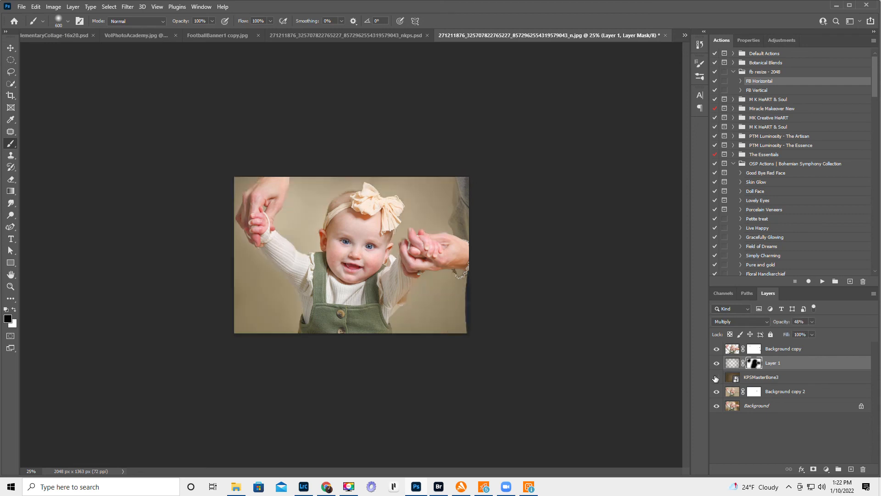
left_click(715, 378)
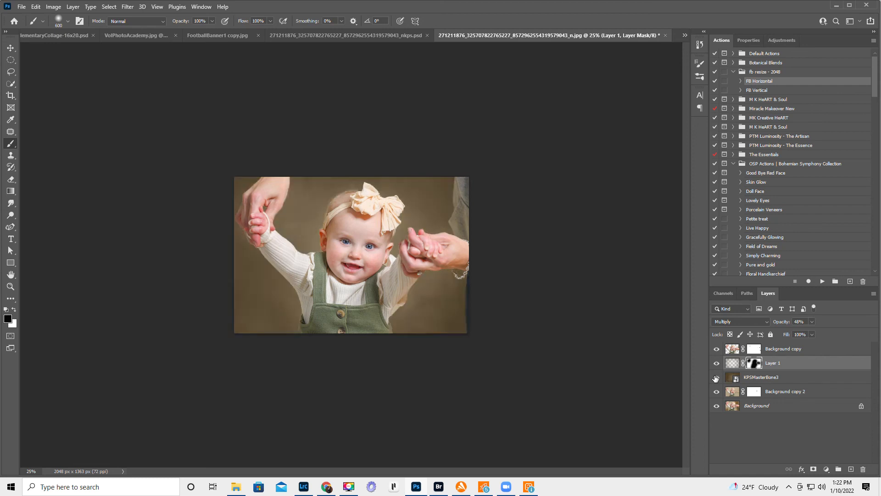
left_click(715, 378)
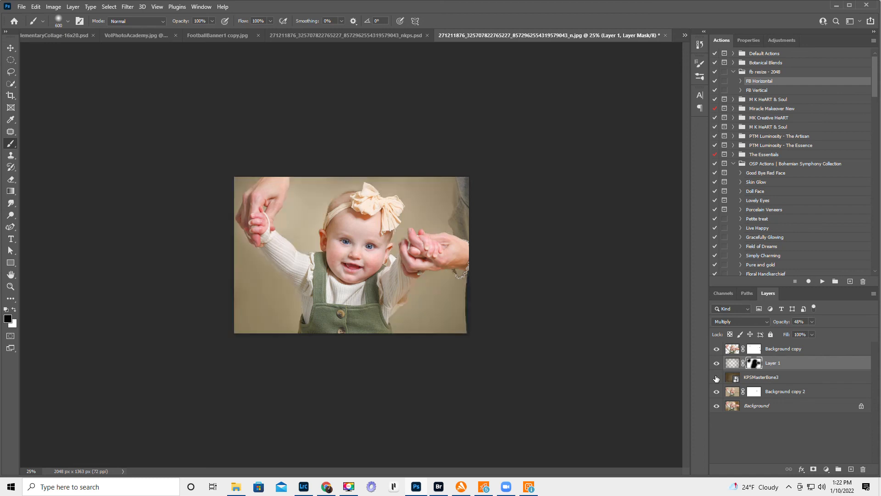
- Place the KPSMasterBone.jpg texture as an embedded object directly above the Background copy 2 layer
left_click(735, 394)
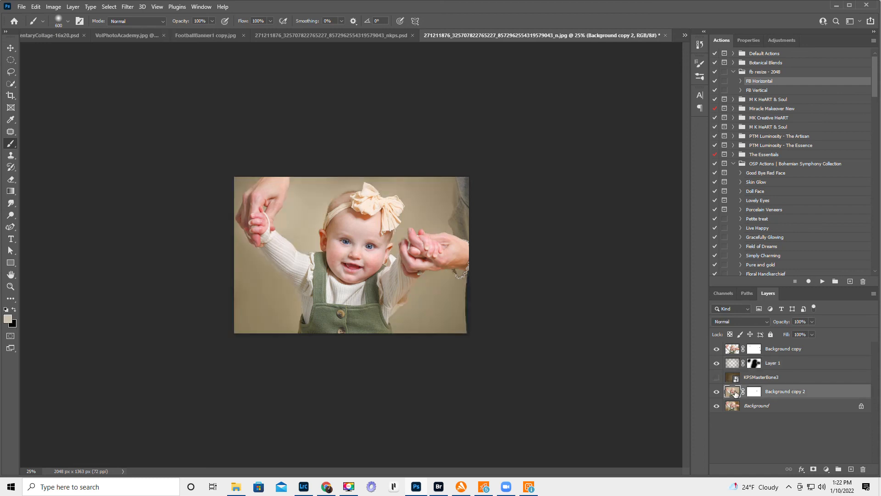
left_click(21, 7)
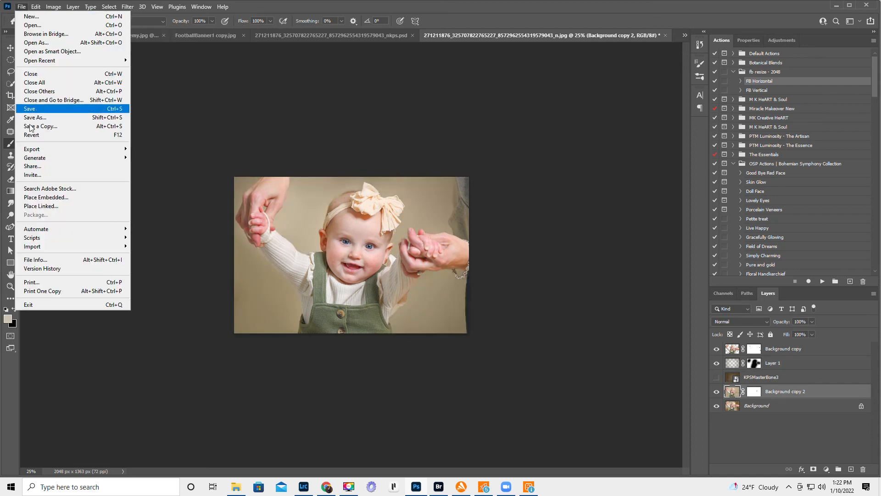
left_click(43, 197)
scroll(316, 251, "down", 3)
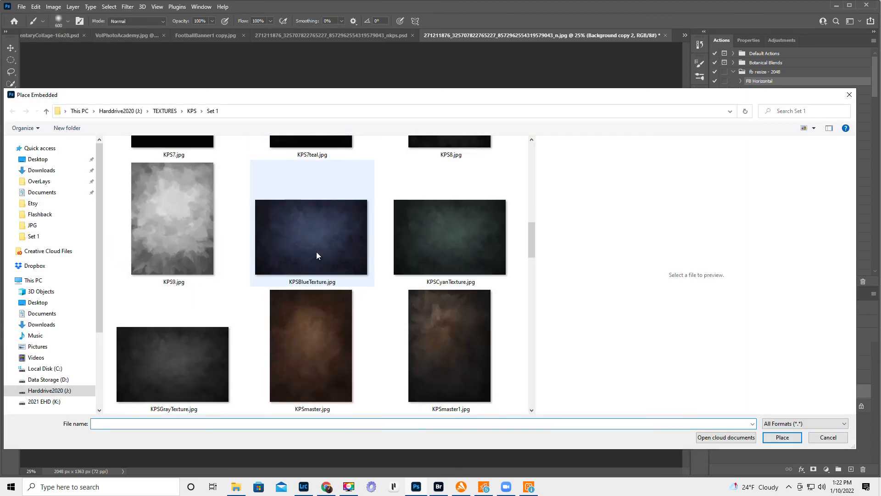
scroll(316, 251, "down", 2)
scroll(315, 252, "down", 2)
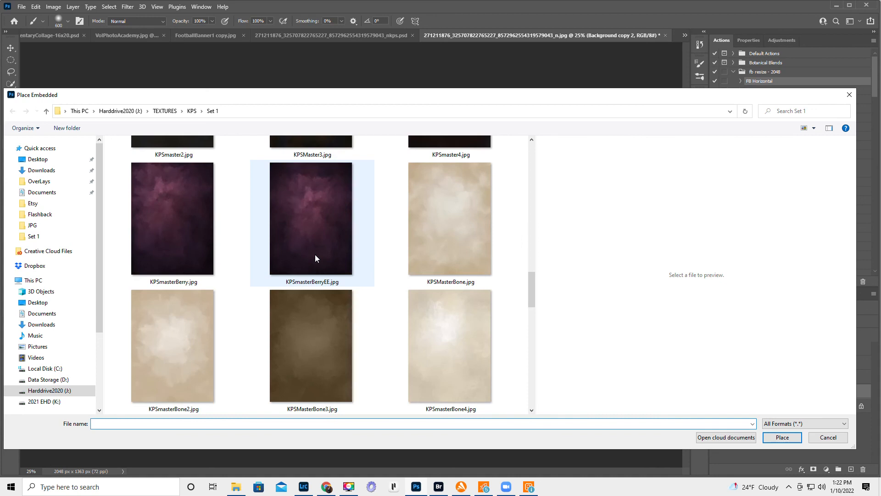
left_click(449, 208)
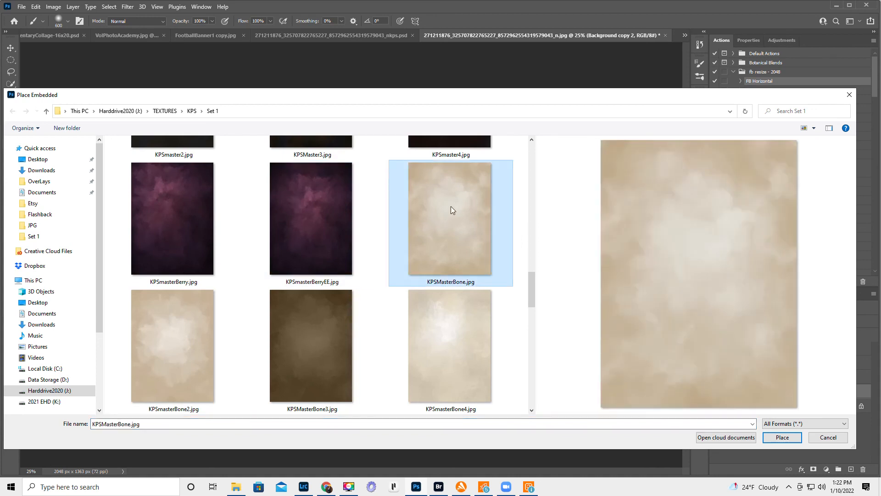
left_click(179, 339)
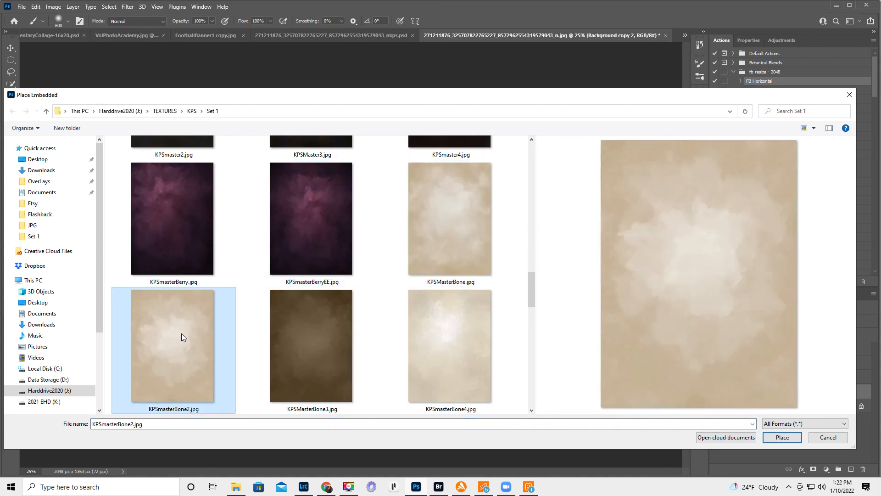
left_click(448, 219)
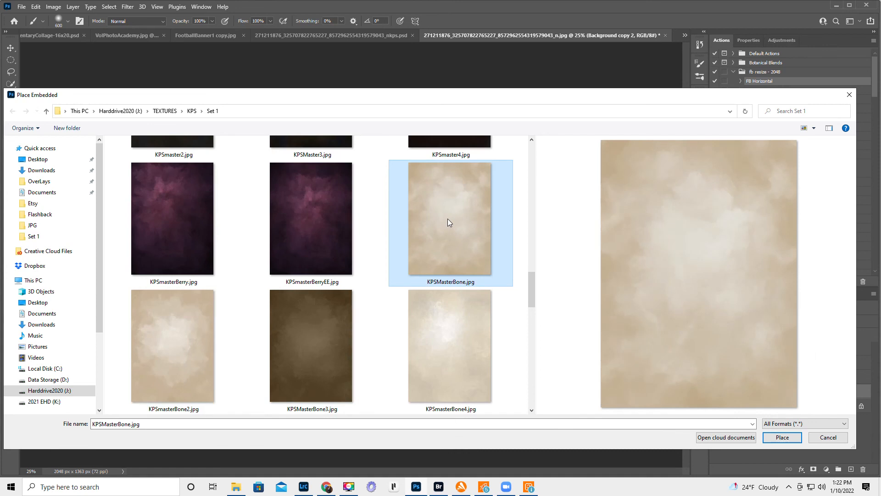
left_click(782, 437)
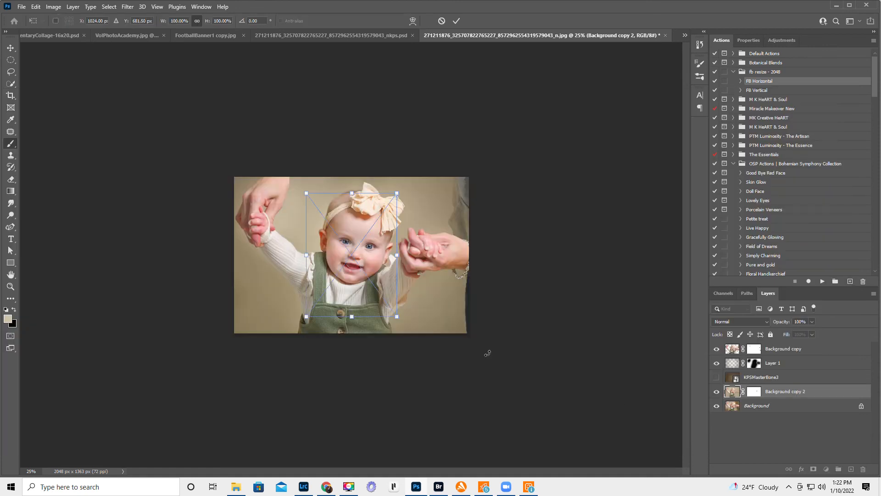
- Rotate the placed KPSMasterBone texture about 90° and stretch it slightly past all four edges of the photo
left_click_drag(417, 182, 417, 314)
left_click_drag(351, 209, 351, 171)
left_click_drag(352, 303, 346, 341)
left_click_drag(467, 257, 480, 255)
left_click_drag(237, 257, 222, 259)
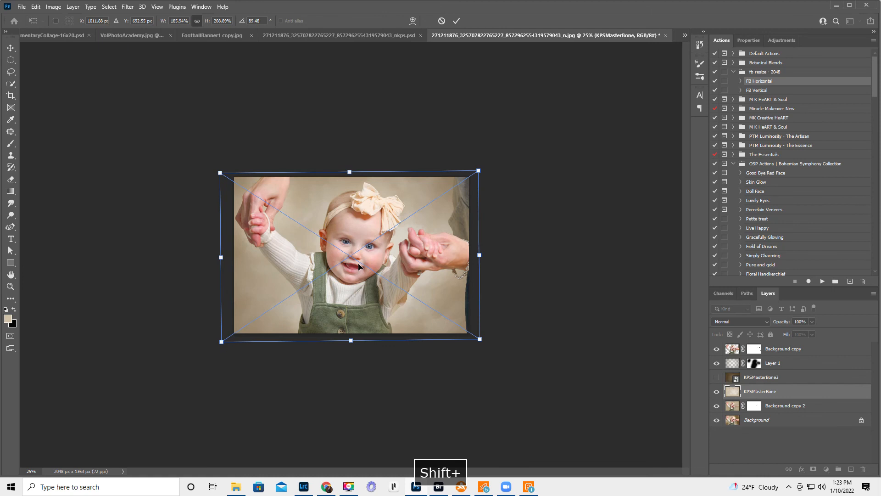
key("Return")
key("b")
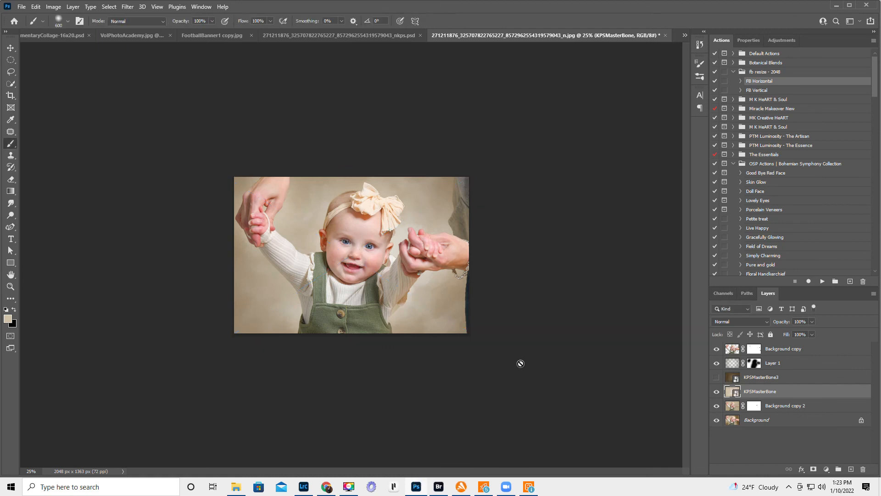
- Compare the photo with the KPSMasterBone layer hidden and shown
left_click(716, 392)
left_click(716, 392)
left_click(716, 392)
left_click(716, 392)
left_click(716, 392)
- Add a layer mask to the KPSMasterBone layer and set the brush opacity to 24% for painting on it
left_click(814, 469)
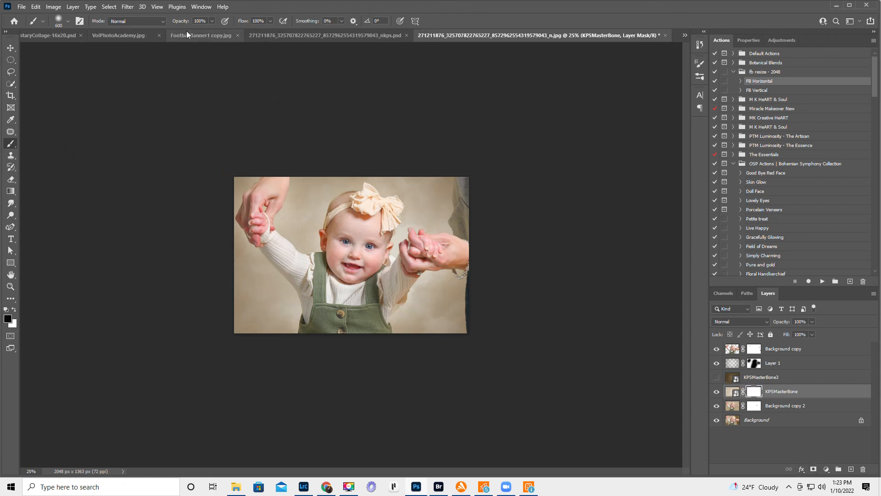
key("Return")
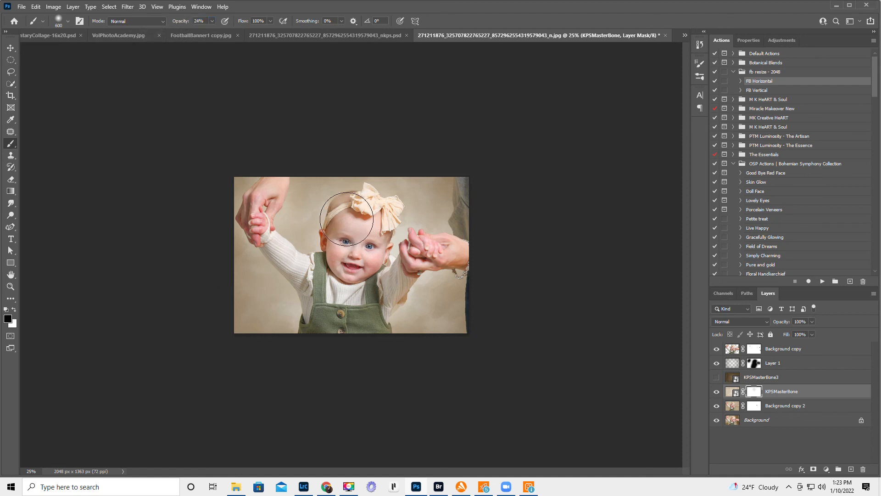